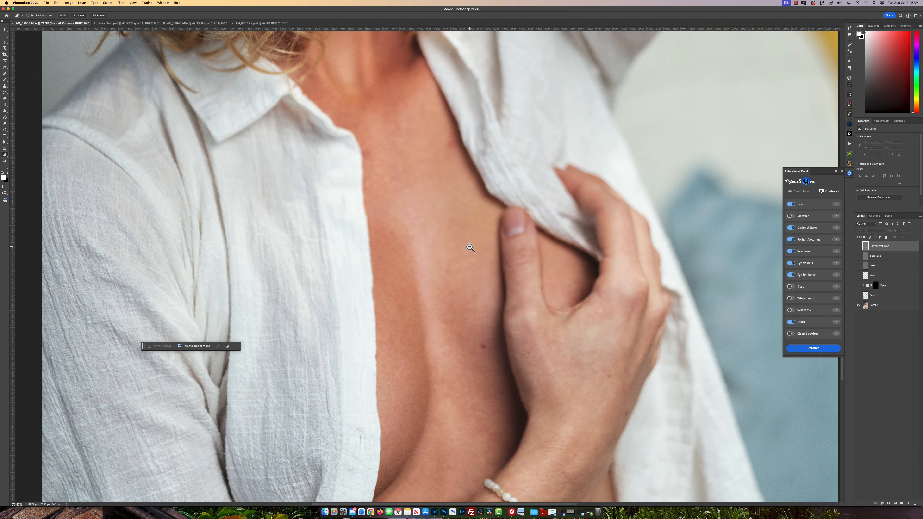
# - Toggle the Fabric layer's visibility to compare the shirt's wrinkles before and after, leaving the layer shown
pyautogui.moveTo(427, 126); pyautogui.dragTo(435, 349)
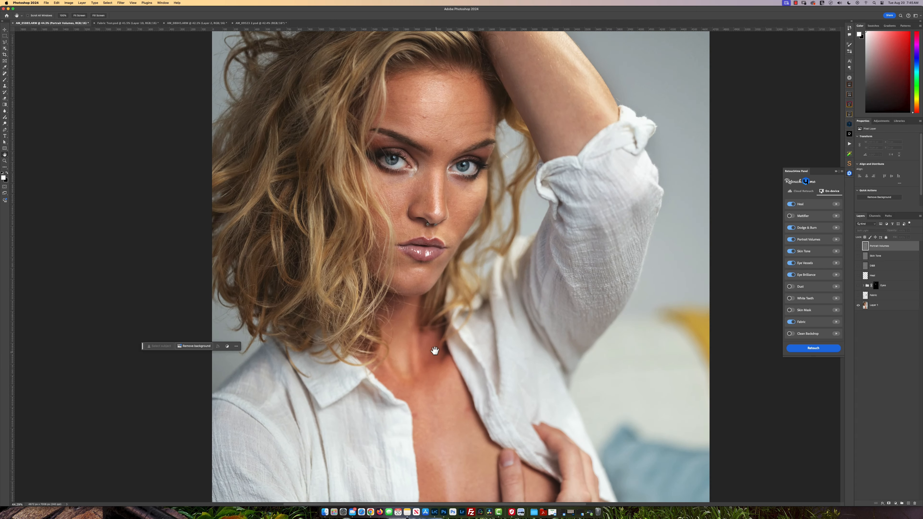
pyautogui.scroll(3, 422, 300)
pyautogui.moveTo(420, 193); pyautogui.dragTo(417, 296)
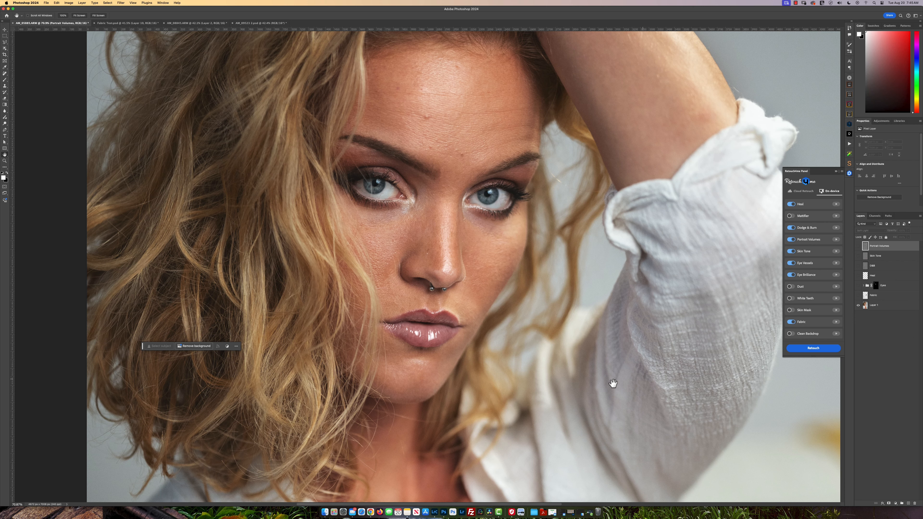
pyautogui.scroll(-3, 605, 383)
pyautogui.scroll(-5, 591, 392)
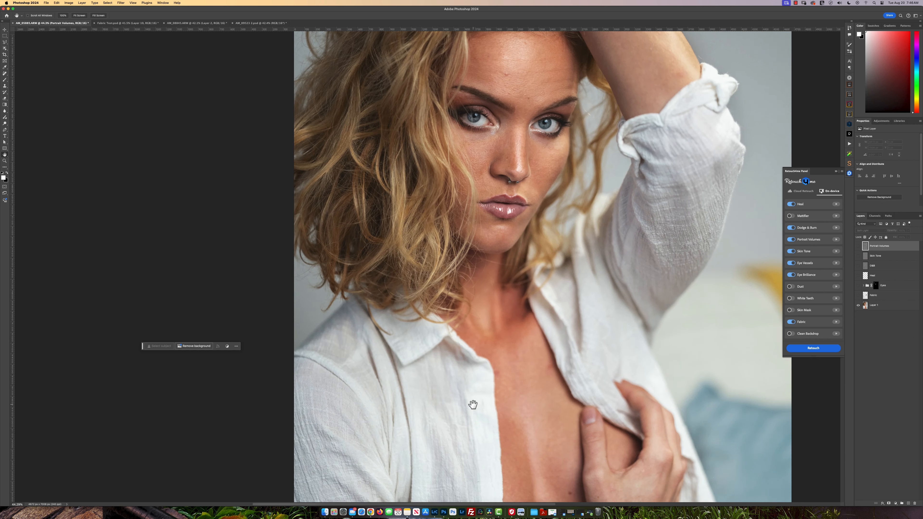
pyautogui.scroll(-4, 468, 363)
pyautogui.click(858, 296)
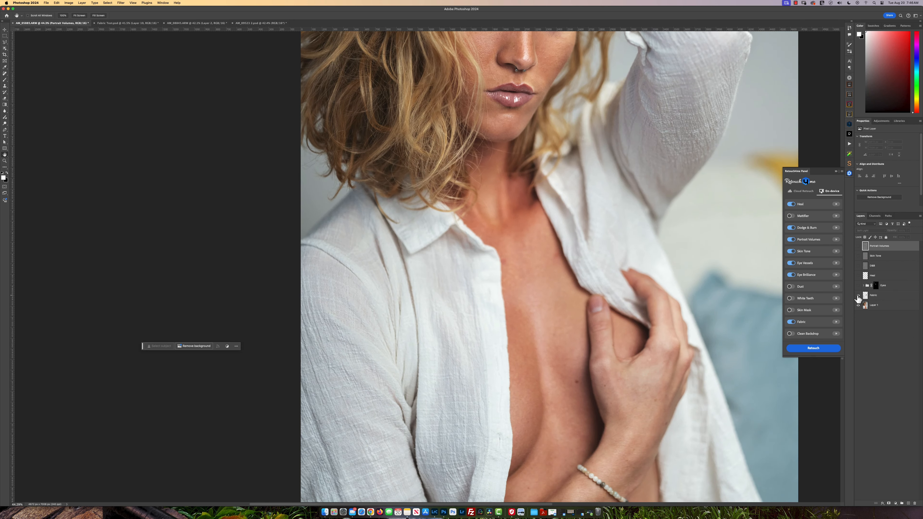
pyautogui.click(857, 296)
pyautogui.click(858, 296)
pyautogui.click(858, 296)
pyautogui.click(858, 295)
pyautogui.click(858, 296)
pyautogui.click(858, 296)
pyautogui.click(858, 296)
# - Toggle the Eyes group's visibility to compare both eyes up close, leaving the group shown
pyautogui.moveTo(570, 163); pyautogui.dragTo(553, 376)
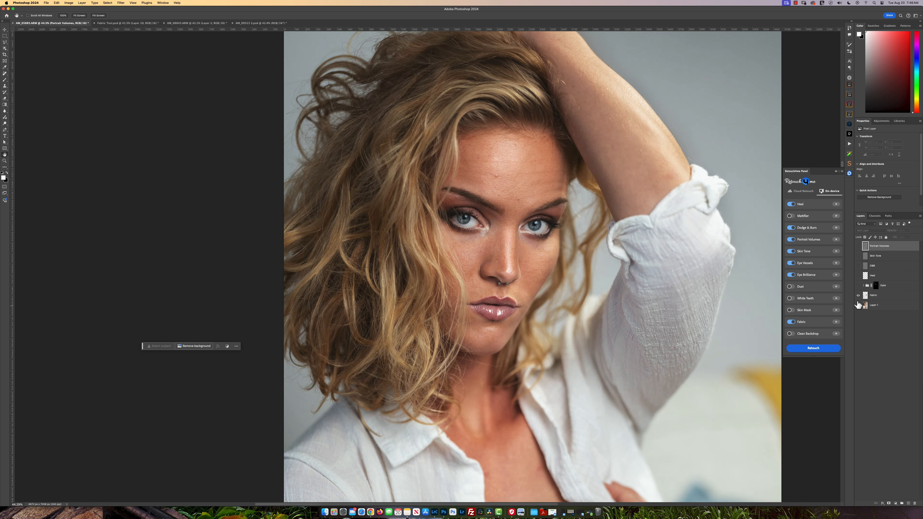
pyautogui.click(858, 286)
pyautogui.click(858, 287)
pyautogui.click(858, 287)
pyautogui.click(858, 286)
pyautogui.click(857, 286)
pyautogui.scroll(3, 476, 225)
pyautogui.scroll(3, 476, 225)
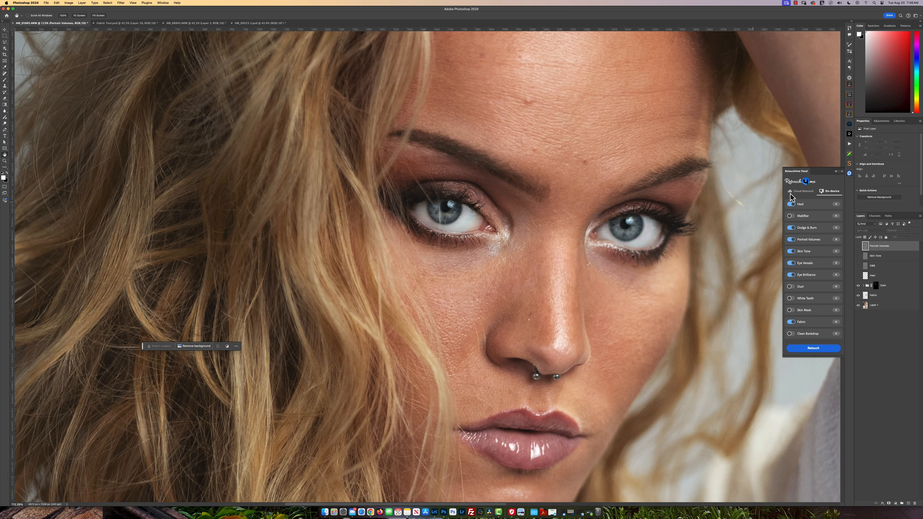
pyautogui.click(858, 287)
pyautogui.click(859, 287)
pyautogui.click(859, 287)
pyautogui.click(858, 287)
# - Examine the Eye Brilliance and Eye Vessels layers inside the Eyes group, and collapse the group
pyautogui.click(864, 286)
pyautogui.click(859, 295)
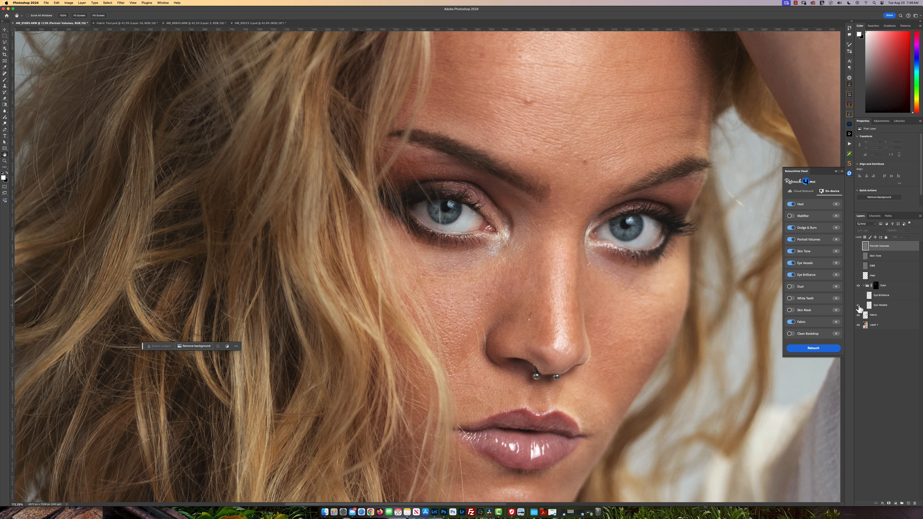
pyautogui.click(858, 296)
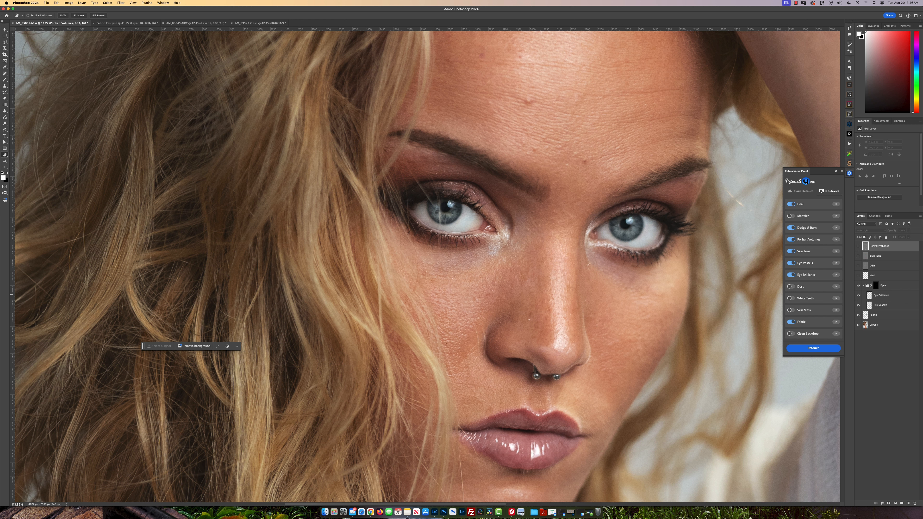
pyautogui.click(885, 297)
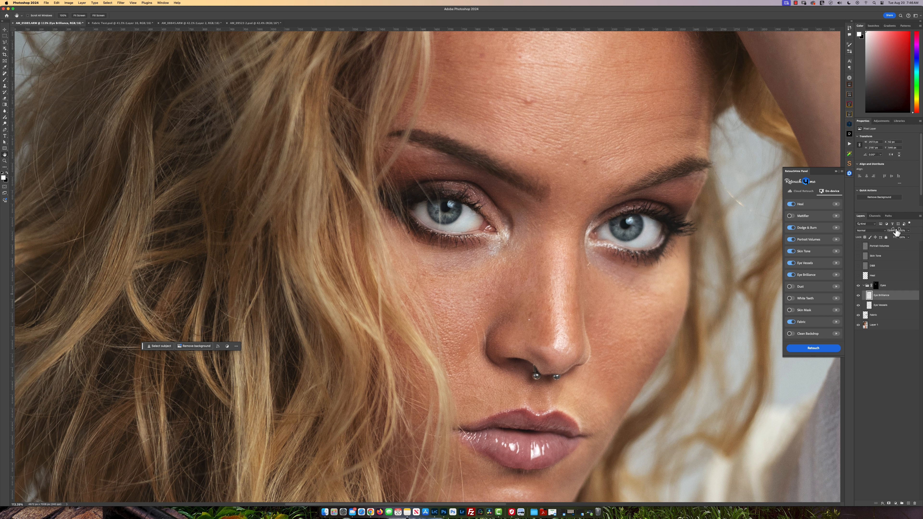
pyautogui.moveTo(896, 229); pyautogui.dragTo(892, 233)
pyautogui.click(863, 285)
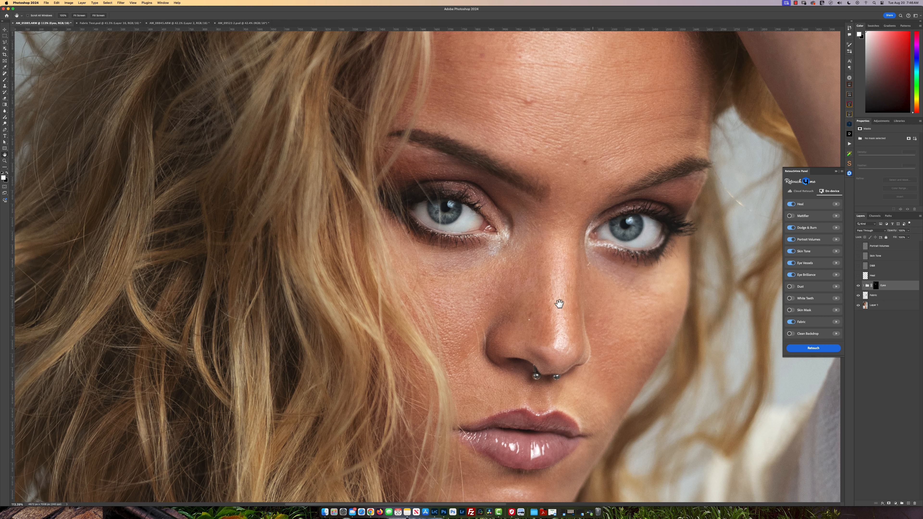
# - Show the Heal layer and inspect the blemish removal on the face
pyautogui.press('super+0')
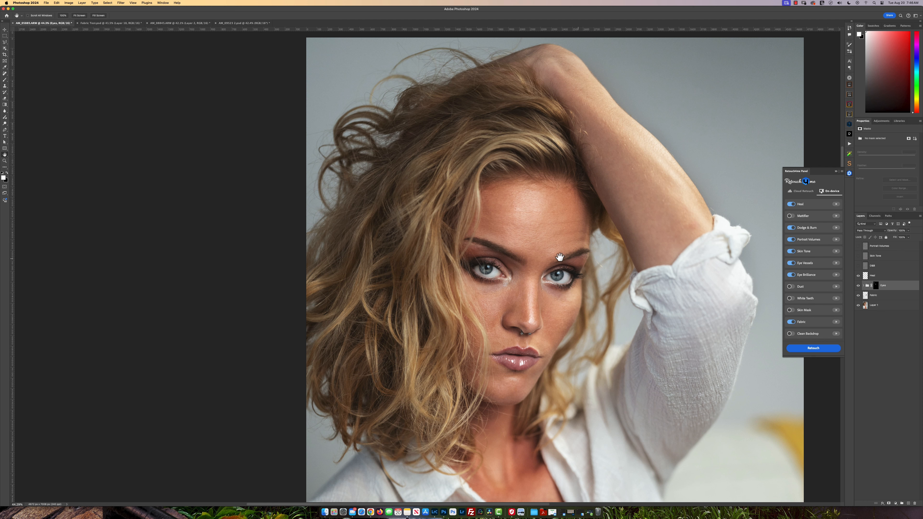
pyautogui.scroll(3, 512, 259)
pyautogui.scroll(1, 530, 255)
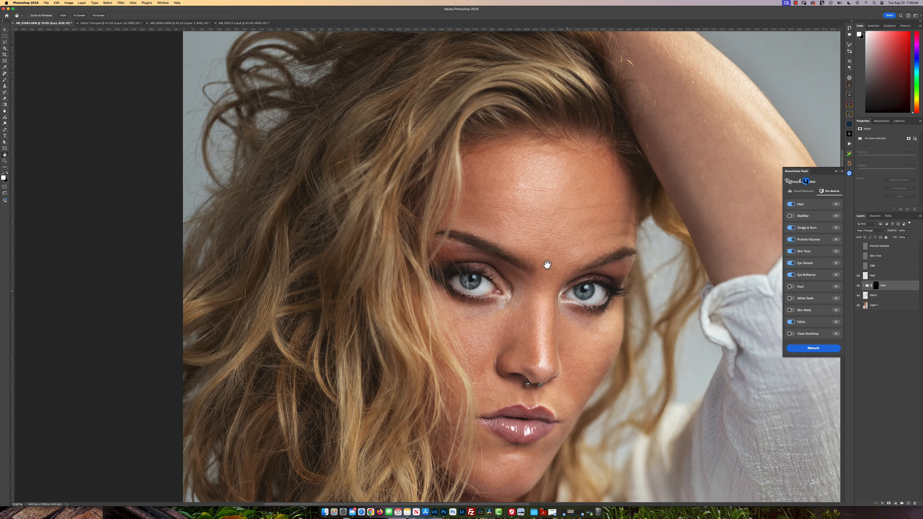
pyautogui.scroll(1, 453, 414)
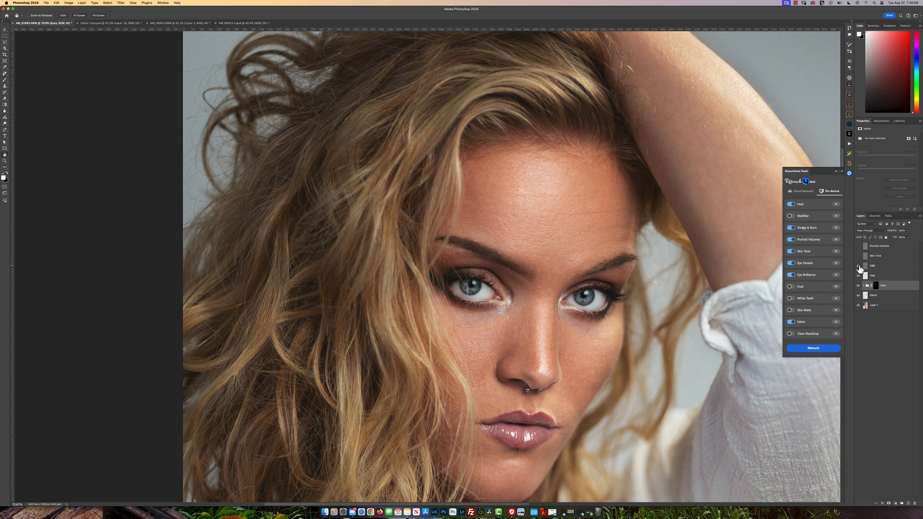
# - Show the D&B layer and inspect the dodge and burn smoothing across the face and body
pyautogui.scroll(-3, 535, 289)
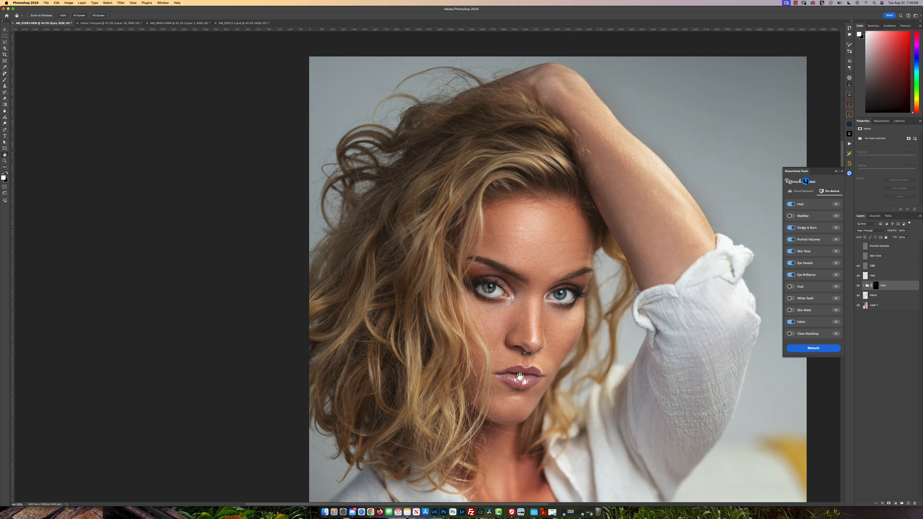
pyautogui.scroll(-10, 520, 377)
pyautogui.scroll(10, 521, 298)
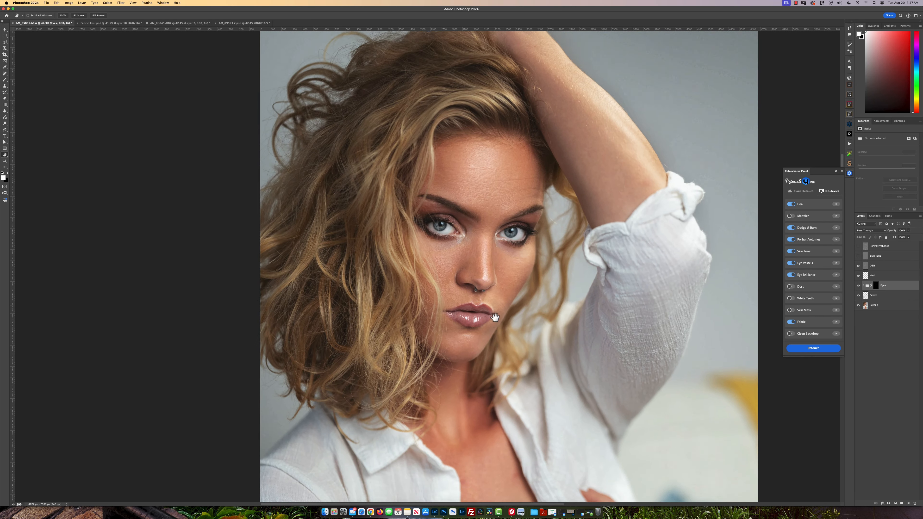
pyautogui.scroll(1, 495, 309)
pyautogui.scroll(3, 475, 301)
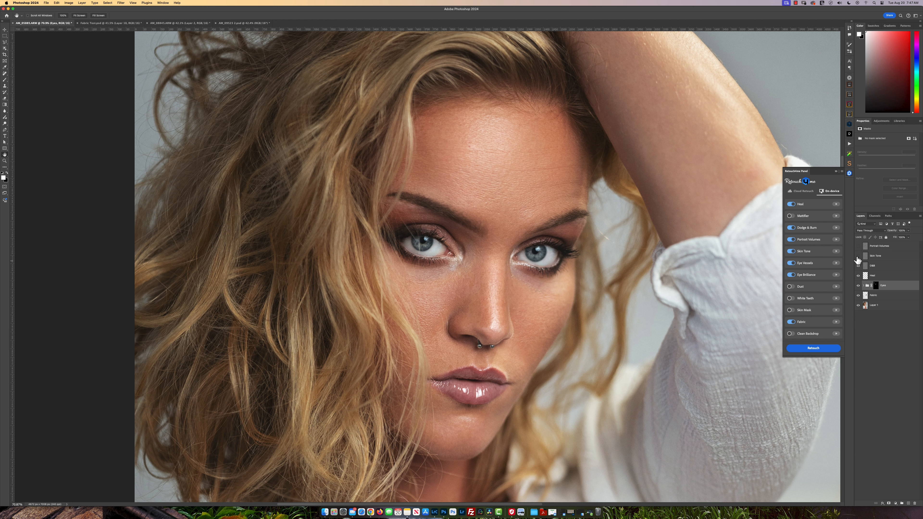
# - Show the Skin Tone layer and check the evened color on the face, arm and chest
pyautogui.scroll(-3, 575, 288)
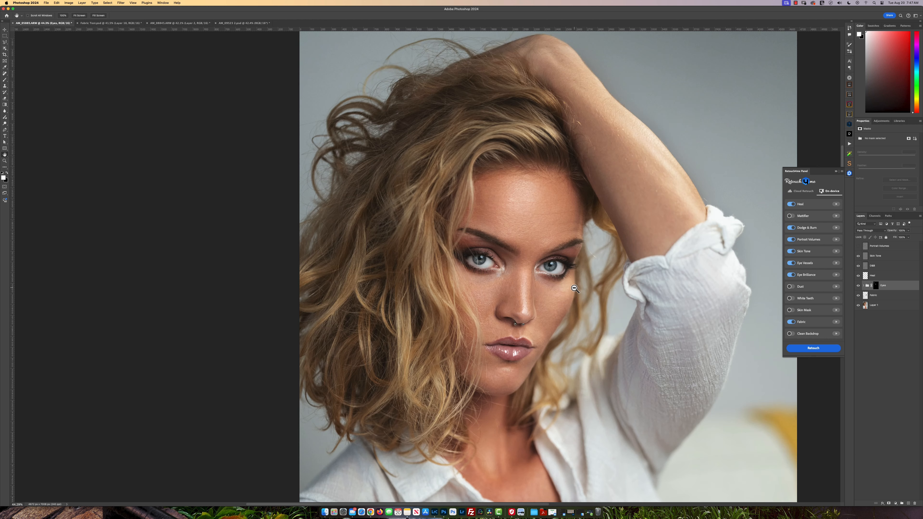
pyautogui.moveTo(512, 370); pyautogui.dragTo(531, 260)
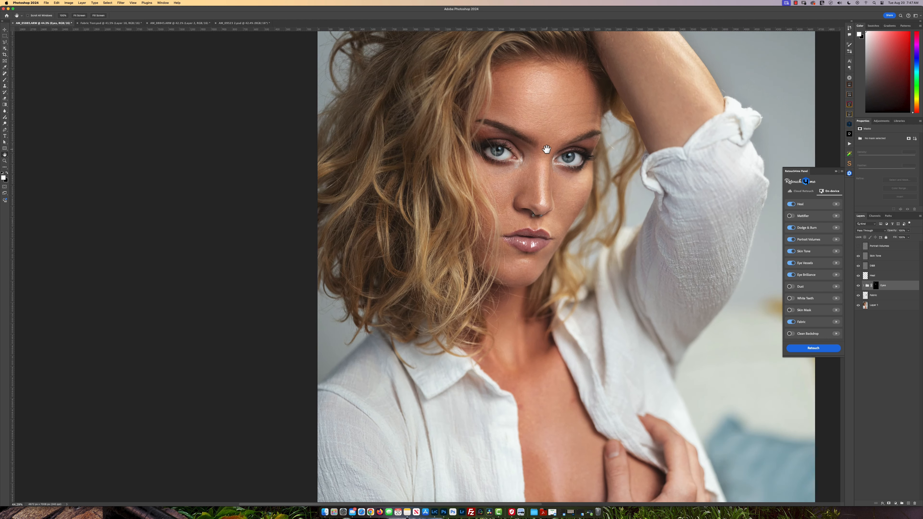
pyautogui.moveTo(558, 329); pyautogui.dragTo(554, 405)
pyautogui.scroll(3, 518, 269)
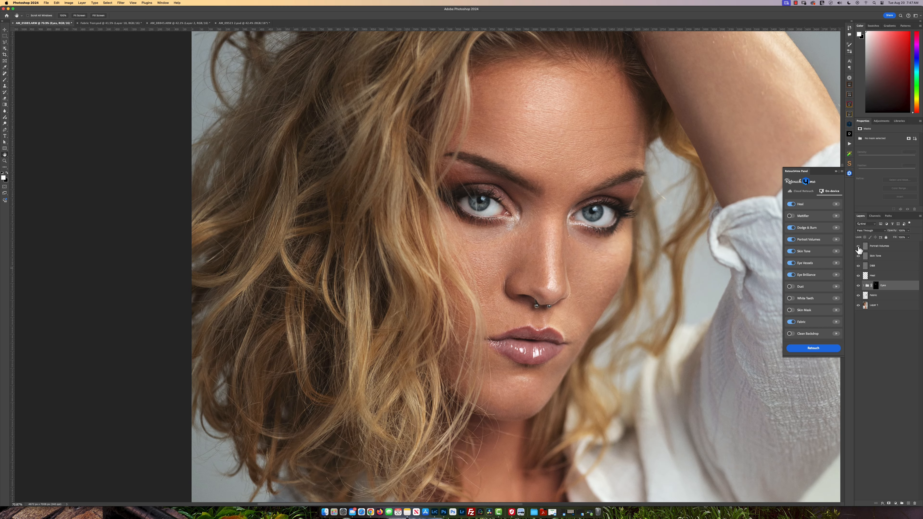
# - Show the Portrait Volumes layer and review its contouring on the whole portrait
pyautogui.click(858, 247)
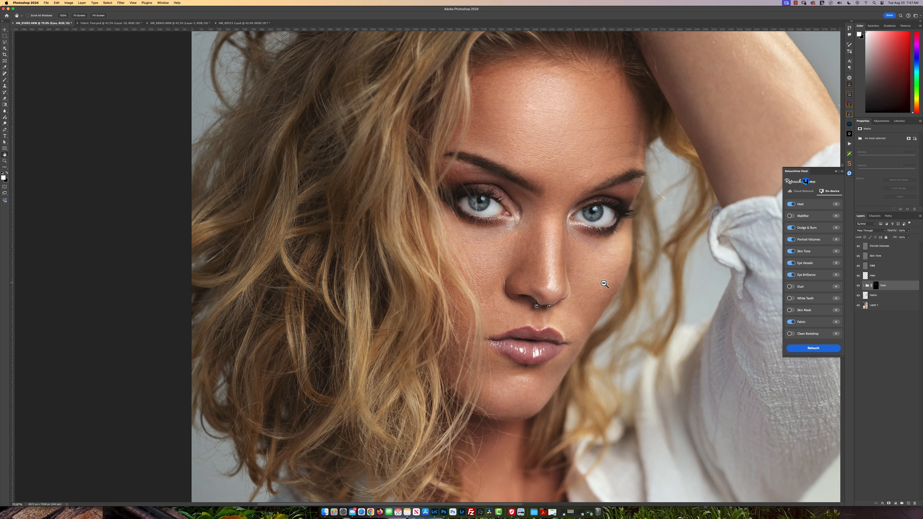
pyautogui.keyDown('alt'); pyautogui.click(604, 284); pyautogui.keyUp('alt')
pyautogui.keyDown('alt'); pyautogui.click(604, 284); pyautogui.keyUp('alt')
pyautogui.moveTo(612, 324); pyautogui.dragTo(568, 266)
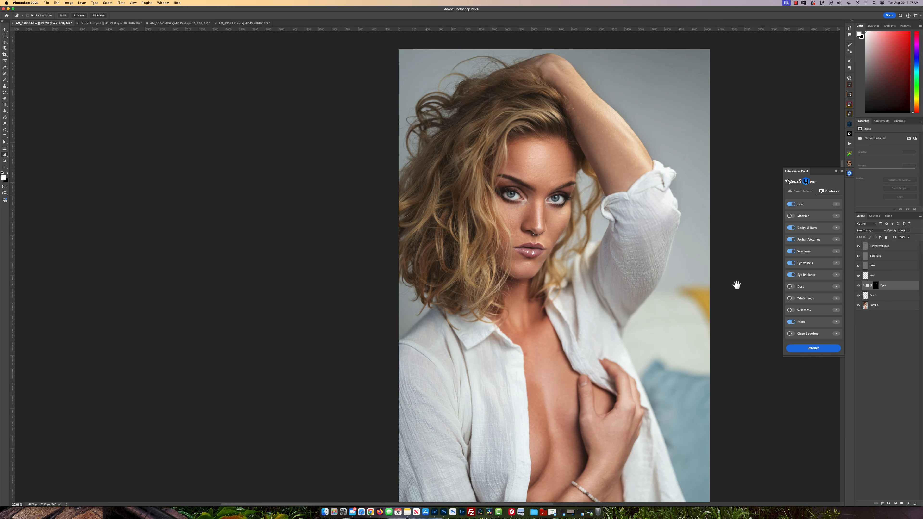
pyautogui.scroll(5, 566, 268)
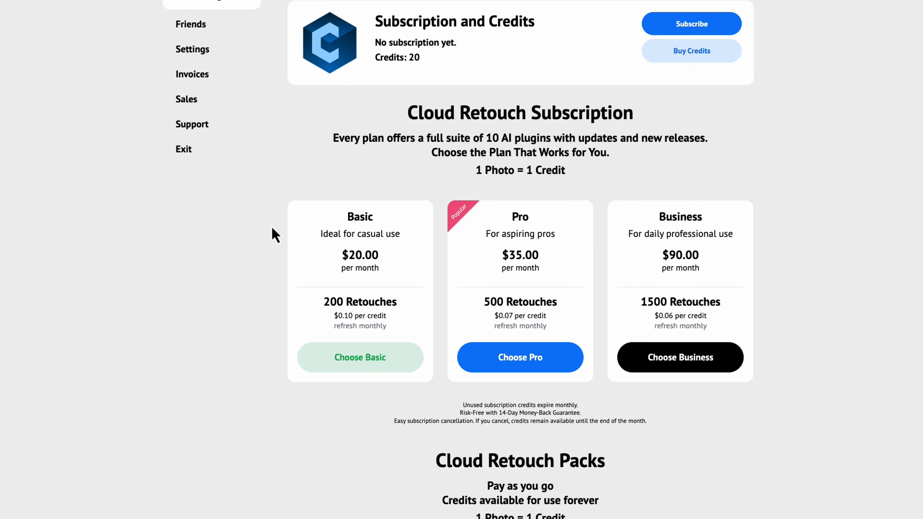
# - Review the Retouch4me cloud subscription plans and pay-as-you-go credit packs, and switch back to Adobe Photoshop 2024
pyautogui.scroll(-2, 671, 388)
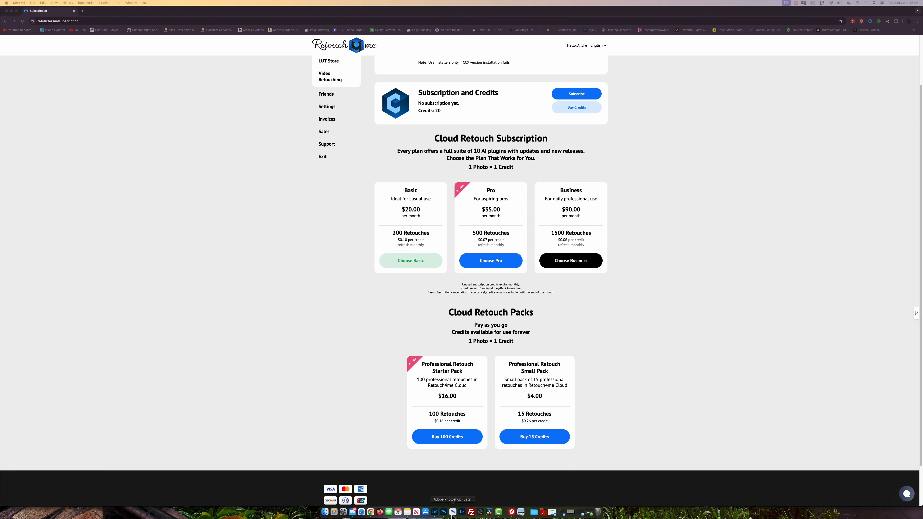
pyautogui.click(452, 512)
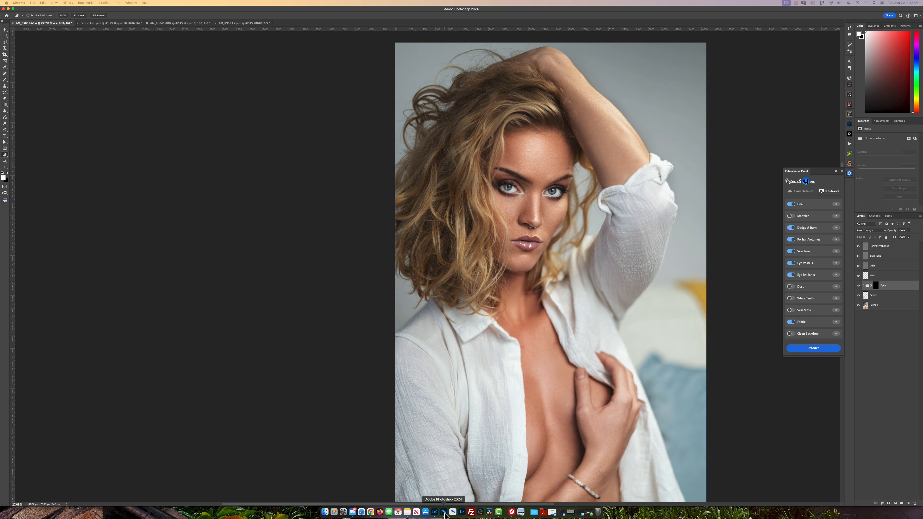
# - Stamp all visible layers into a new merged layer above the Portrait Volumes layer
pyautogui.scroll(4, 556, 248)
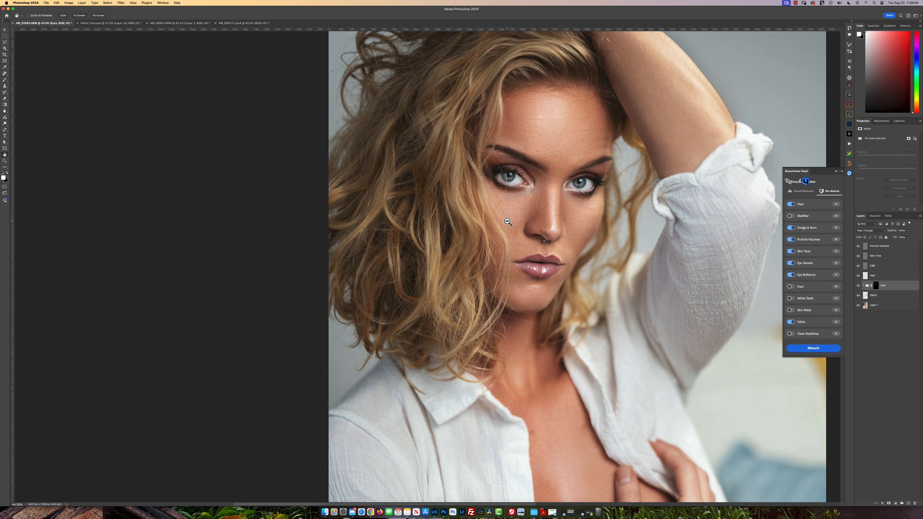
pyautogui.scroll(-4, 559, 242)
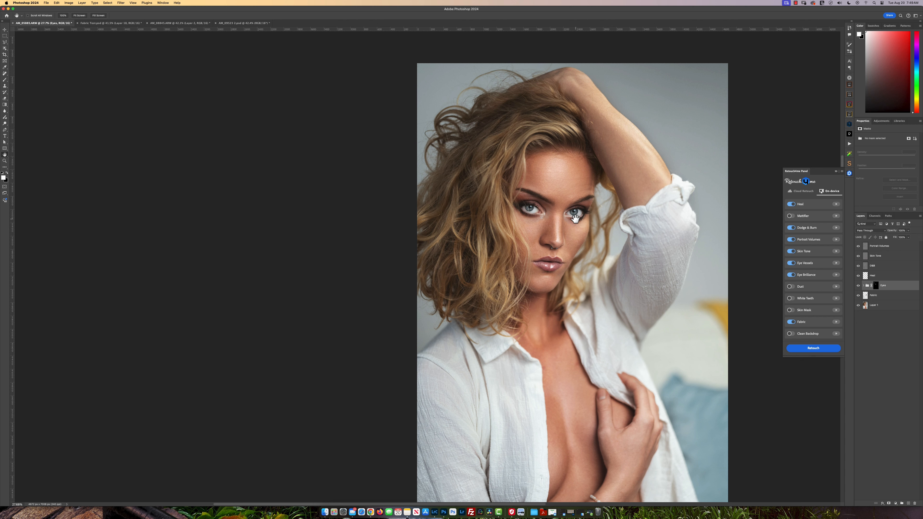
pyautogui.scroll(1, 576, 218)
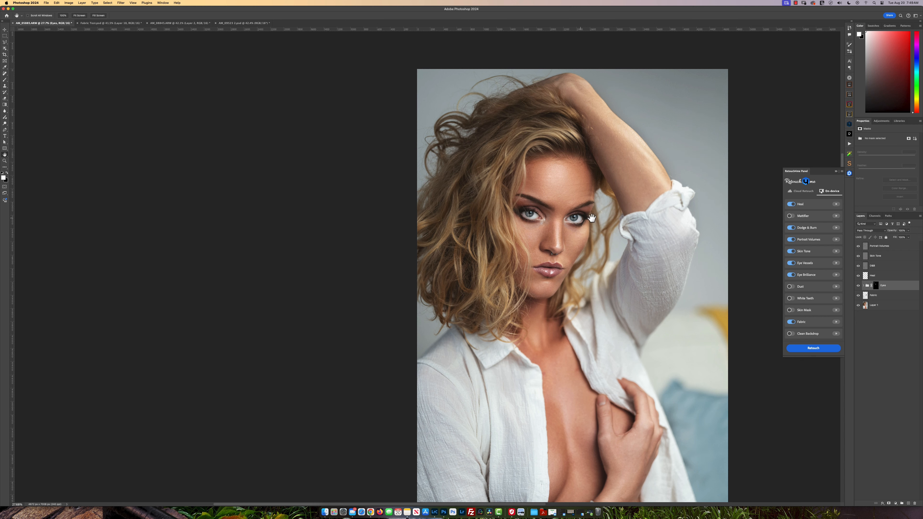
pyautogui.click(896, 248)
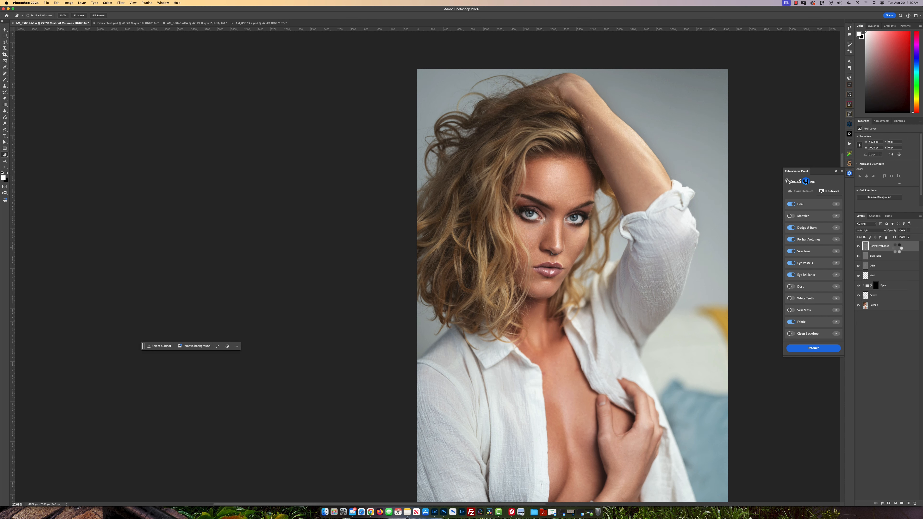
pyautogui.press('super+alt+shift+e')
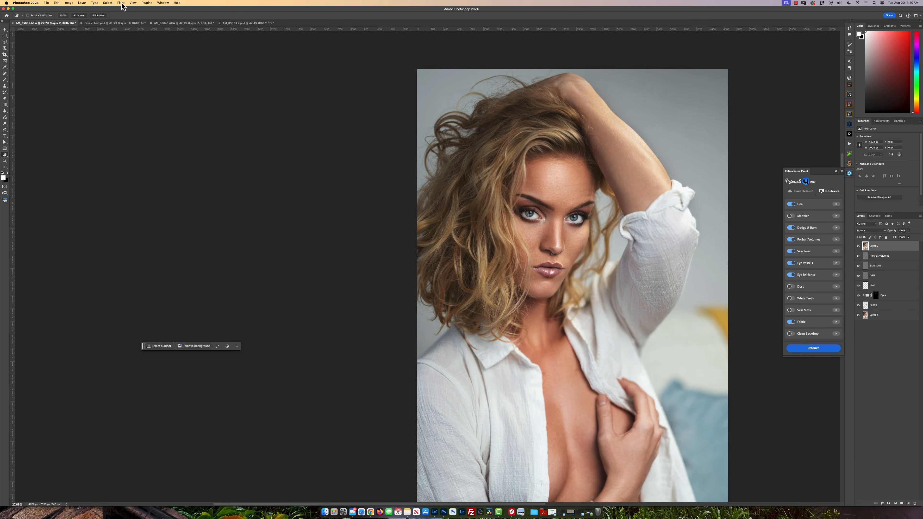
# - Open the Retouch4me Color Match filter on the merged layer and maximize its window
pyautogui.click(124, 6)
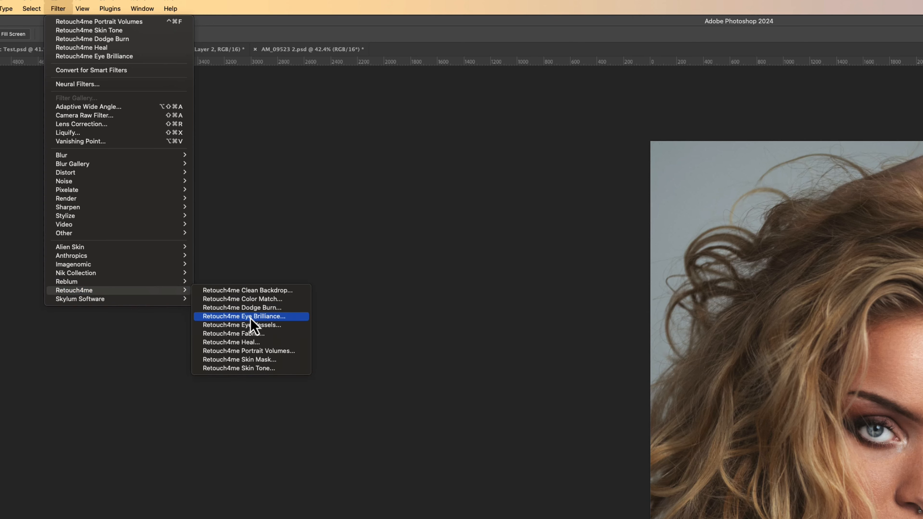
pyautogui.click(266, 300)
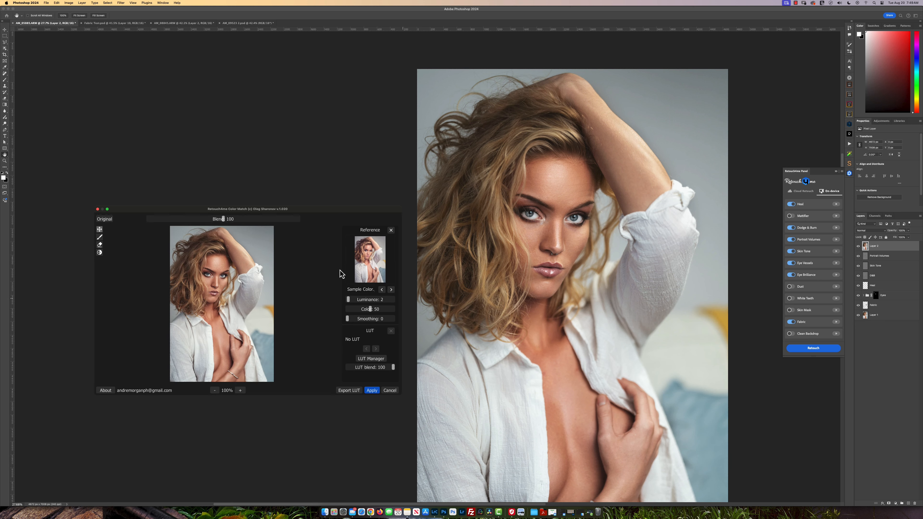
pyautogui.doubleClick(304, 211)
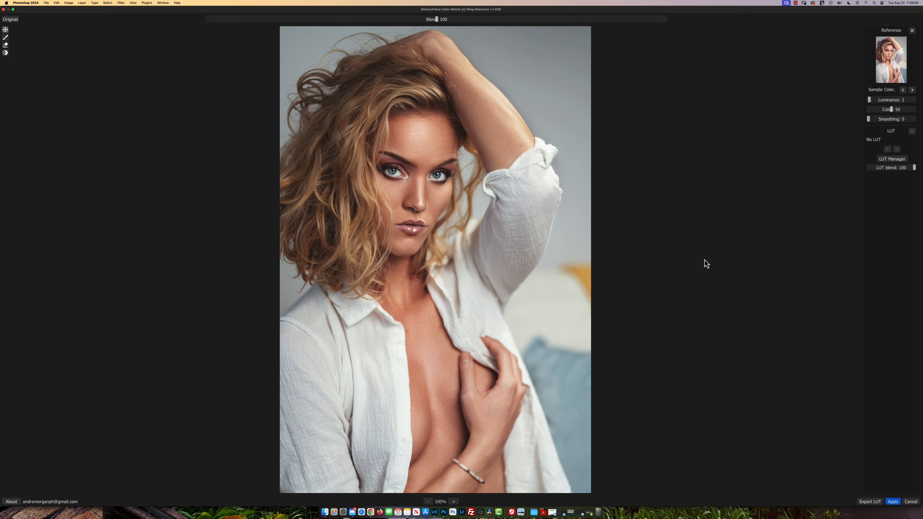
# - Remove the current color reference and load Sample Color.jpg from the Retouch4me folder as the reference image
pyautogui.click(912, 31)
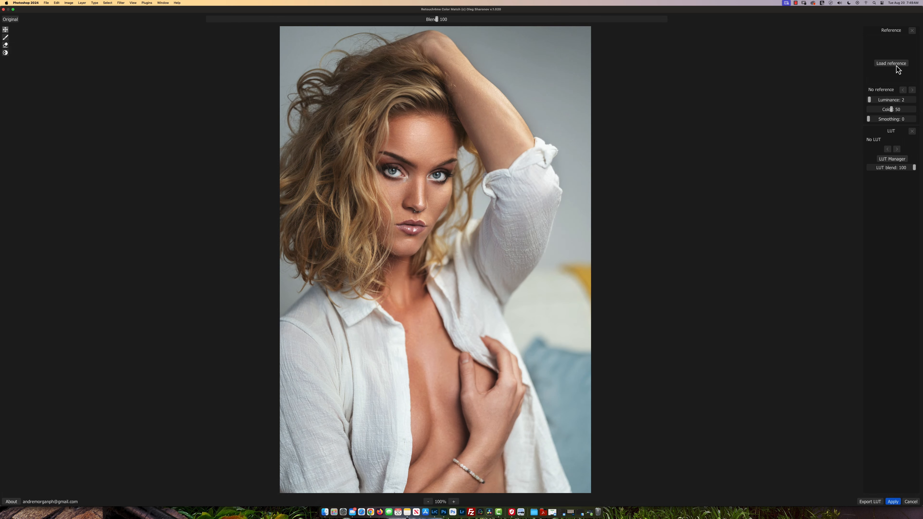
pyautogui.click(894, 63)
pyautogui.click(94, 51)
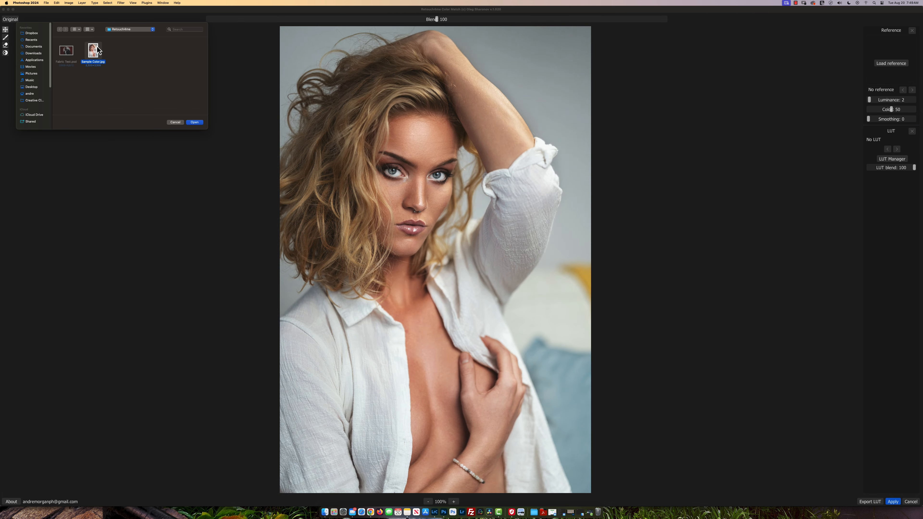
pyautogui.click(193, 122)
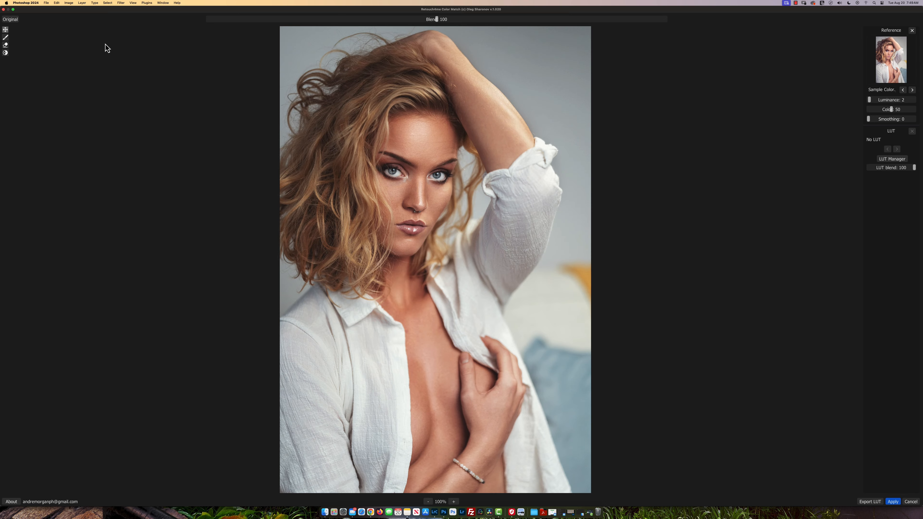
# - Compare the color-matched portrait with the original and inspect it at 120% zoom
pyautogui.click(12, 21)
pyautogui.click(12, 21)
pyautogui.scroll(5, 331, 172)
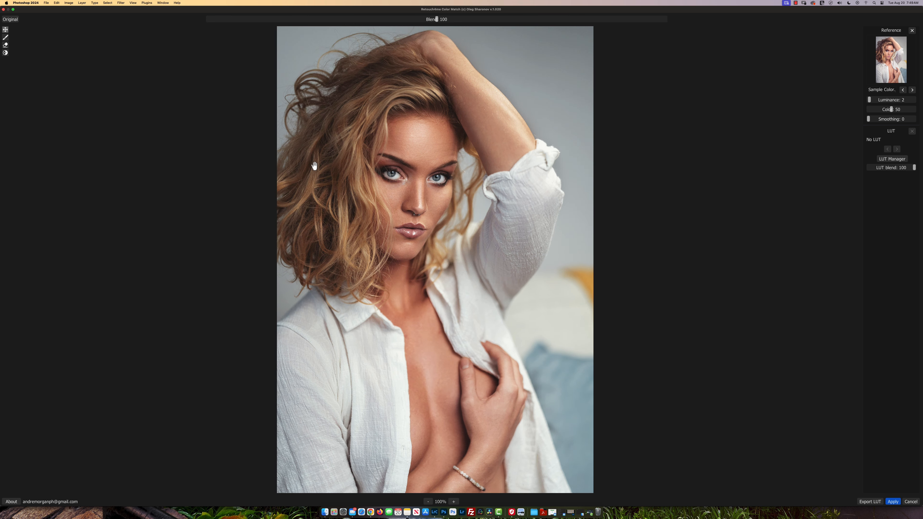
pyautogui.scroll(2, 332, 172)
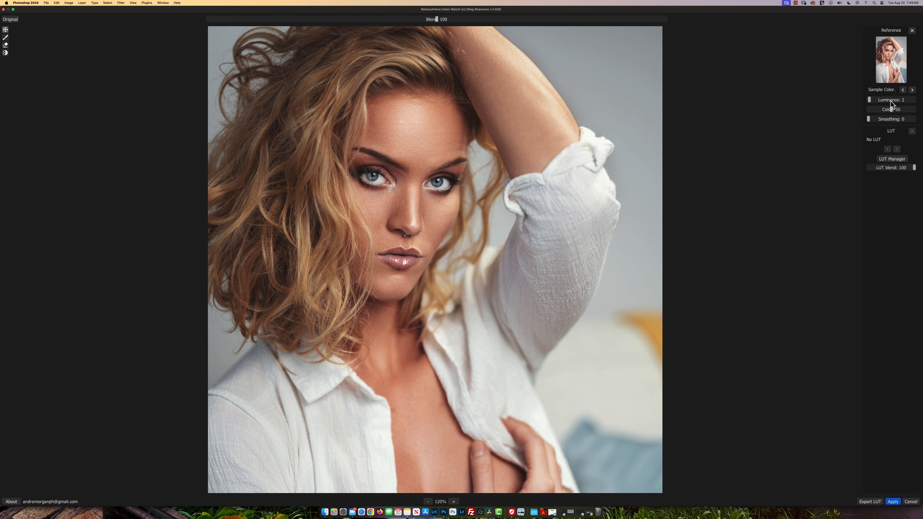
# - Test Luminance at 100, adjust the Luminance, Color and Smoothing amounts, and apply the color match to the merged layer
pyautogui.moveTo(888, 100); pyautogui.dragTo(921, 101)
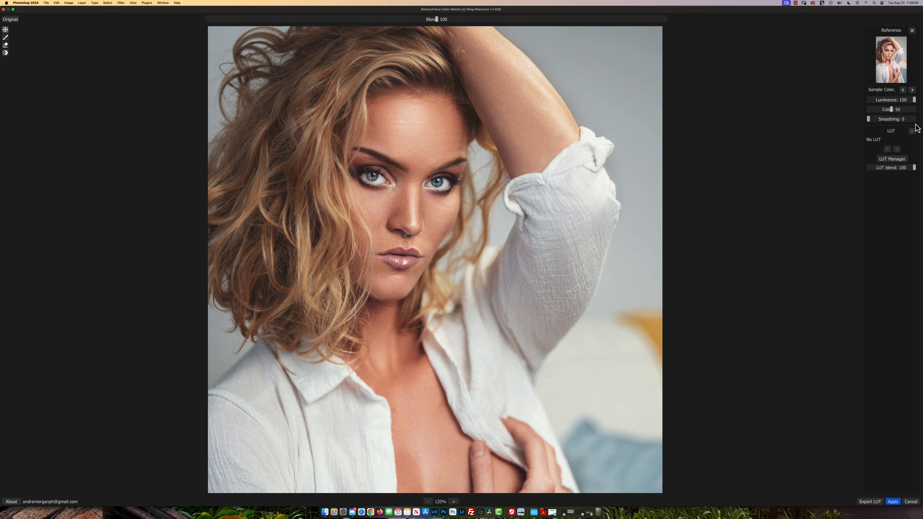
pyautogui.moveTo(901, 109); pyautogui.dragTo(921, 109)
pyautogui.moveTo(875, 122); pyautogui.dragTo(869, 121)
pyautogui.click(894, 109)
pyautogui.moveTo(897, 100); pyautogui.dragTo(880, 101)
pyautogui.click(892, 504)
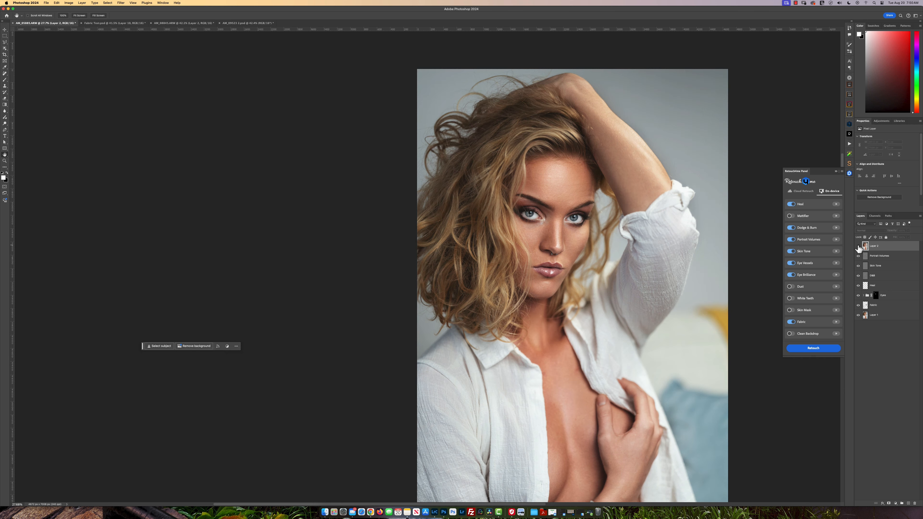
pyautogui.scroll(5, 599, 253)
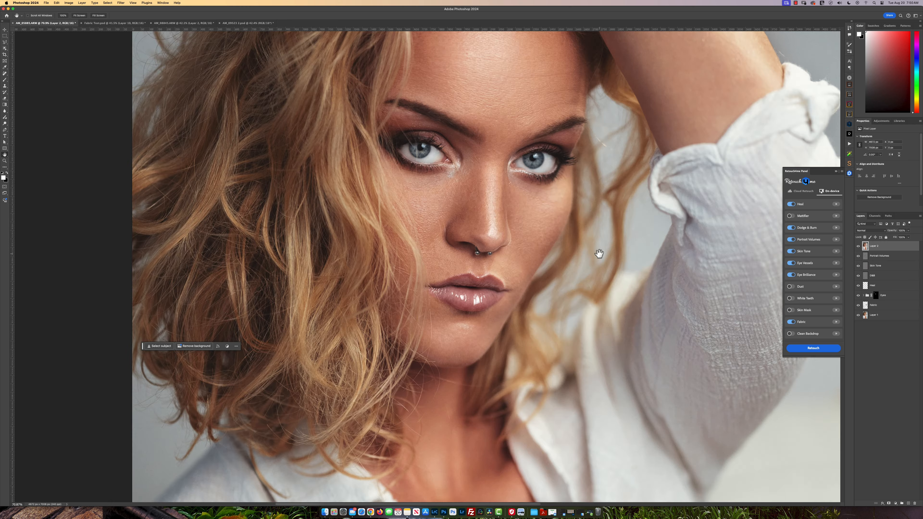
# - Switch to the leather-jacket portrait document and run the on-device retouch with only Fabric enabled
pyautogui.click(105, 23)
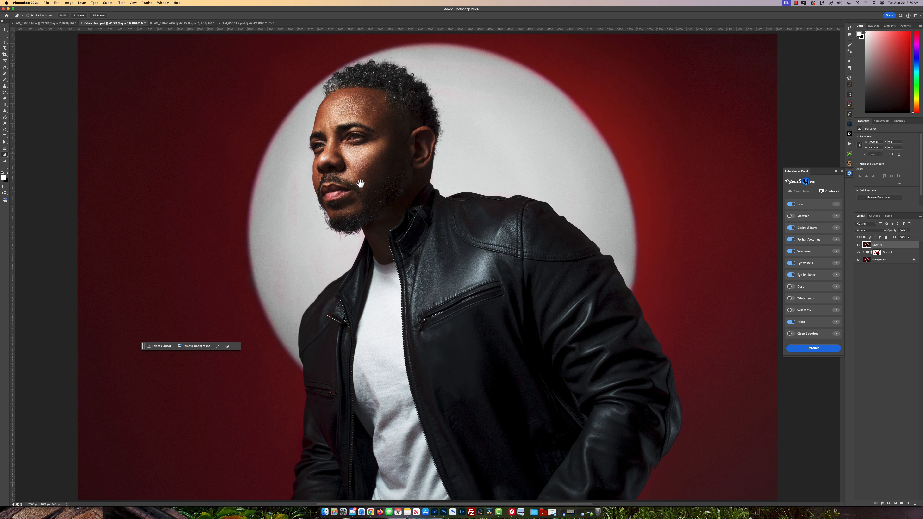
pyautogui.scroll(-3, 487, 222)
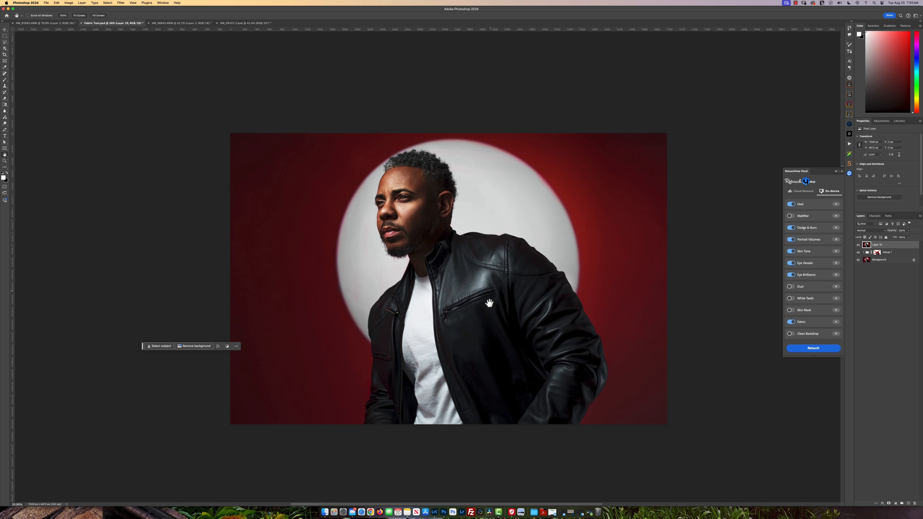
pyautogui.scroll(3, 489, 302)
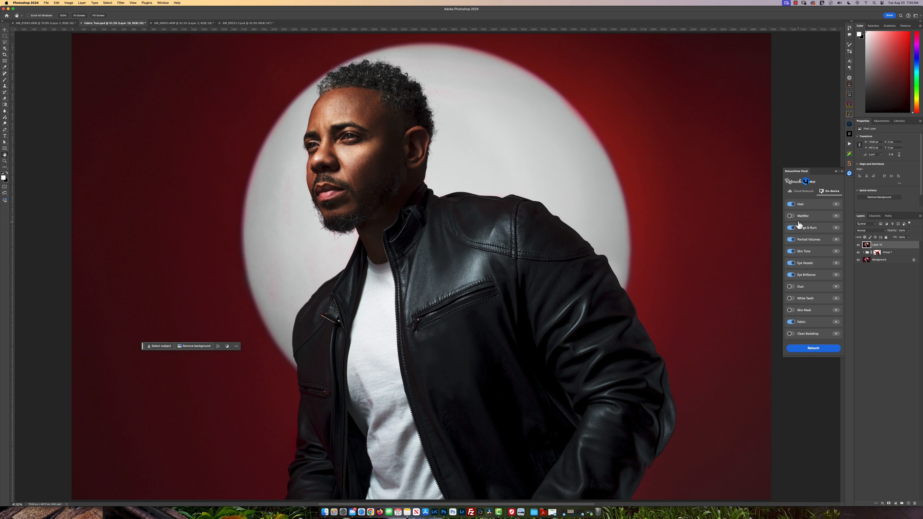
pyautogui.click(790, 204)
pyautogui.click(791, 239)
pyautogui.click(791, 251)
pyautogui.click(791, 263)
pyautogui.click(791, 274)
pyautogui.click(815, 349)
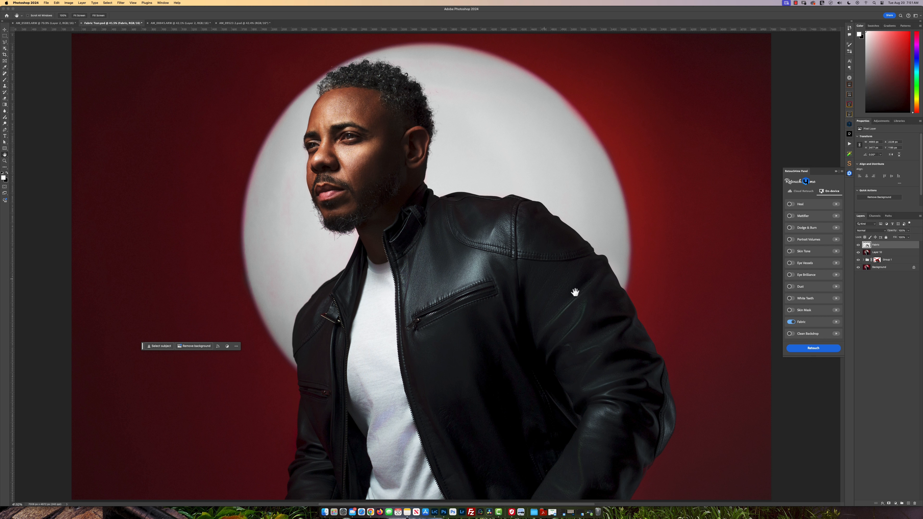
# - Compare the jacket and shirt with the Fabric layer hidden and shown, leaving the layer visible
pyautogui.moveTo(456, 301); pyautogui.dragTo(451, 260)
pyautogui.click(859, 253)
pyautogui.click(856, 244)
pyautogui.click(856, 244)
pyautogui.click(856, 244)
pyautogui.click(857, 244)
pyautogui.click(857, 244)
pyautogui.click(856, 244)
pyautogui.click(856, 244)
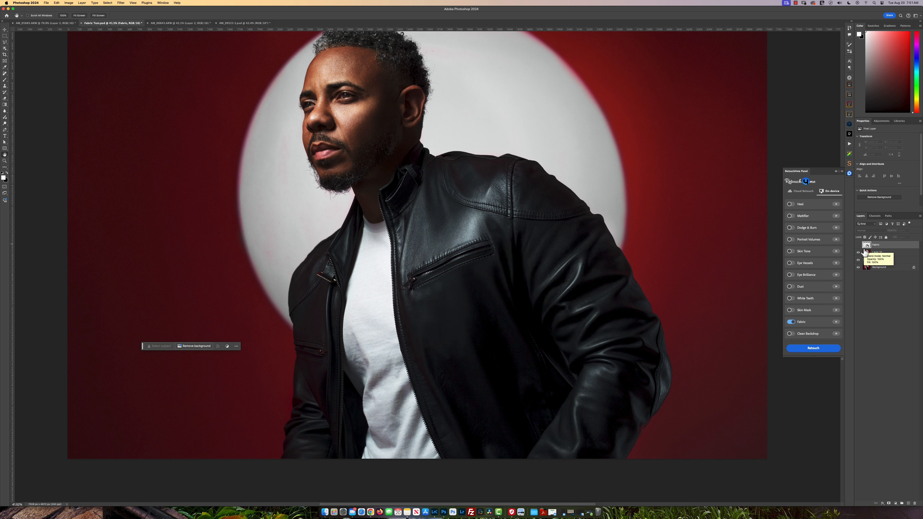
pyautogui.click(859, 245)
# - Add a layer mask to the Fabric layer and paint black at 100% opacity over the jacket sleeve to restore its original folds
pyautogui.click(888, 503)
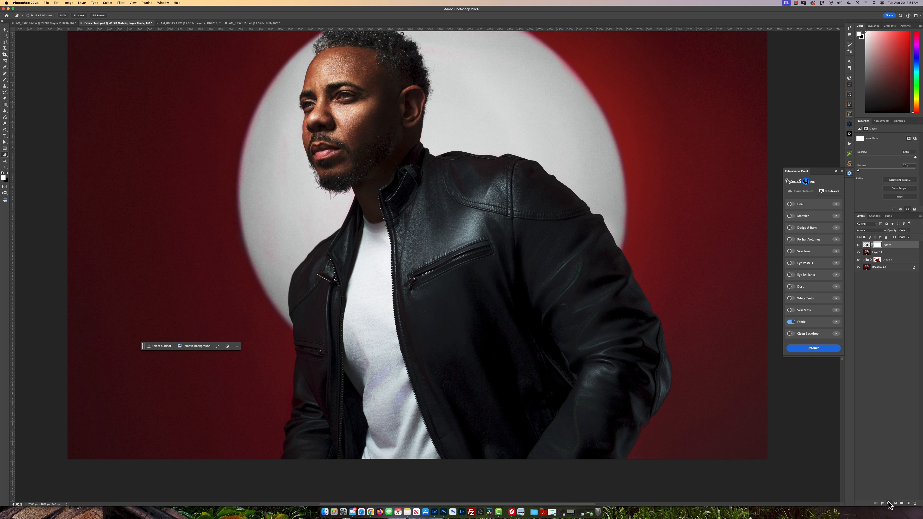
pyautogui.press('b')
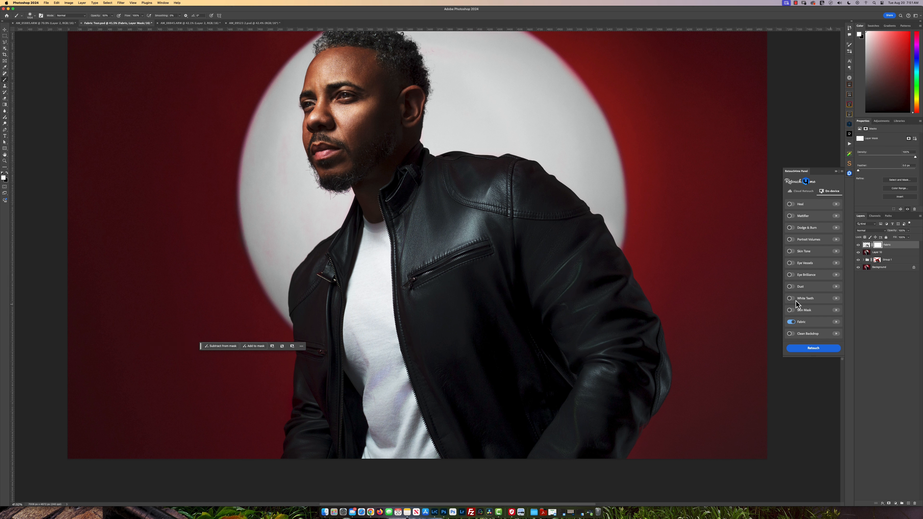
pyautogui.press('x')
pyautogui.moveTo(94, 18); pyautogui.dragTo(110, 18)
pyautogui.moveTo(584, 311)
pyautogui.mouseDown()
pyautogui.moveTo(577, 313)
pyautogui.moveTo(582, 304)
pyautogui.mouseUp()
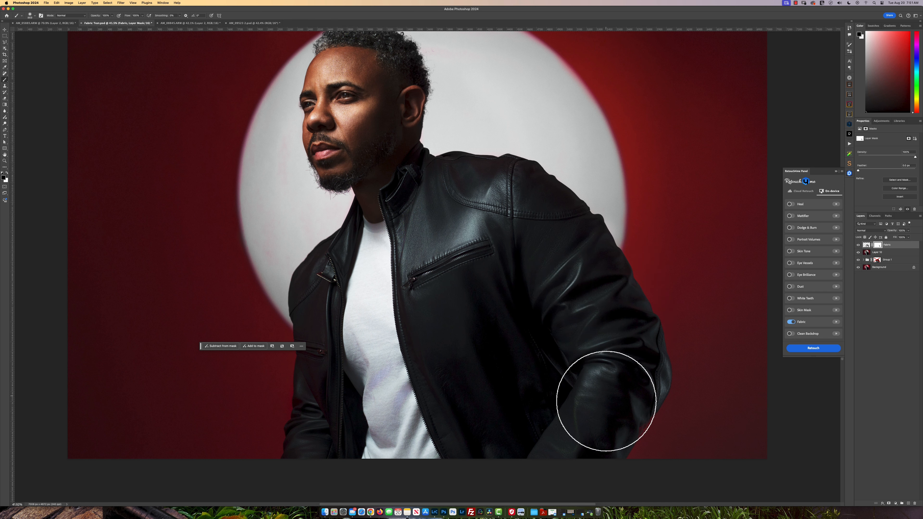
pyautogui.scroll(-3, 465, 309)
pyautogui.scroll(3, 465, 309)
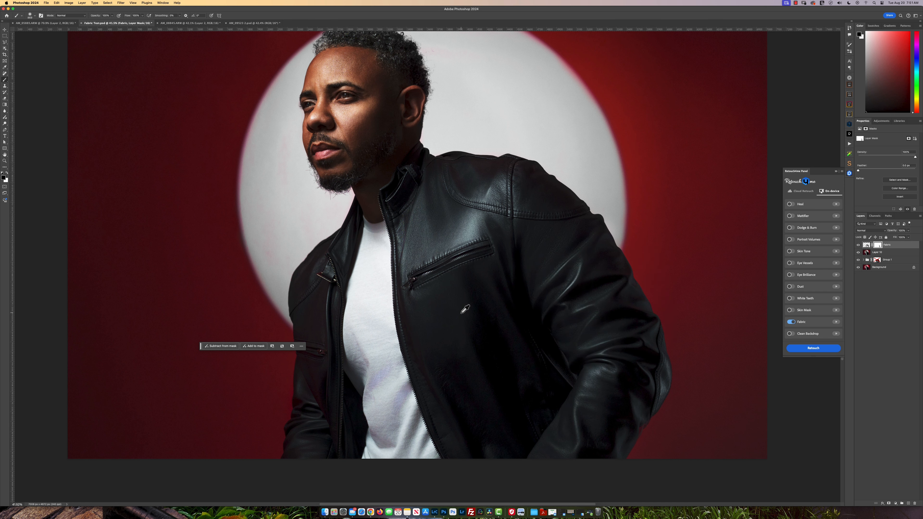
pyautogui.scroll(3, 402, 148)
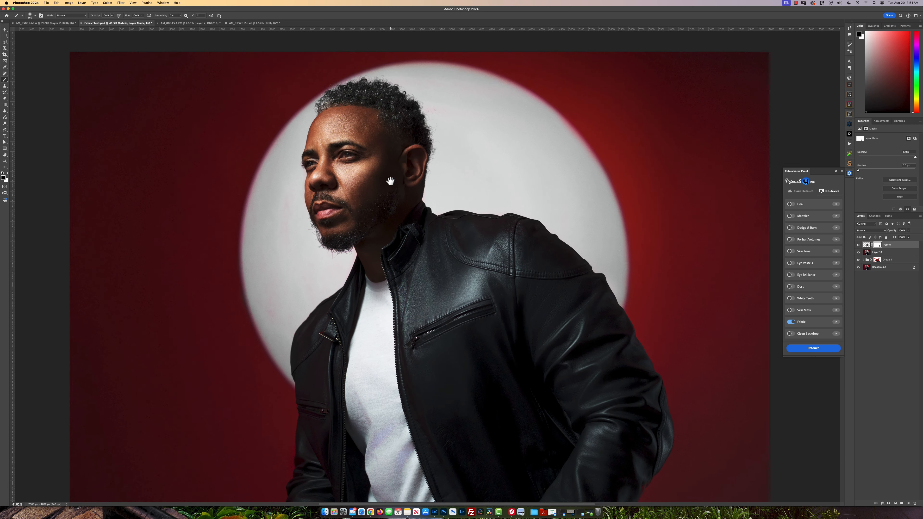
pyautogui.click(859, 246)
pyautogui.scroll(-3, 563, 273)
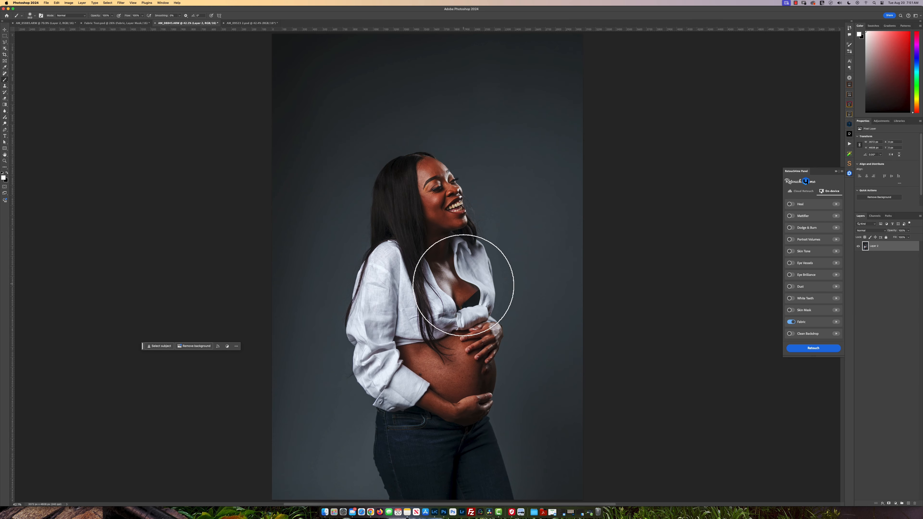
# - Run the on-device retouch on the maternity portrait with Heal, Dodge & Burn, Portrait Volumes, Skin Tone and Fabric enabled
pyautogui.scroll(3, 467, 287)
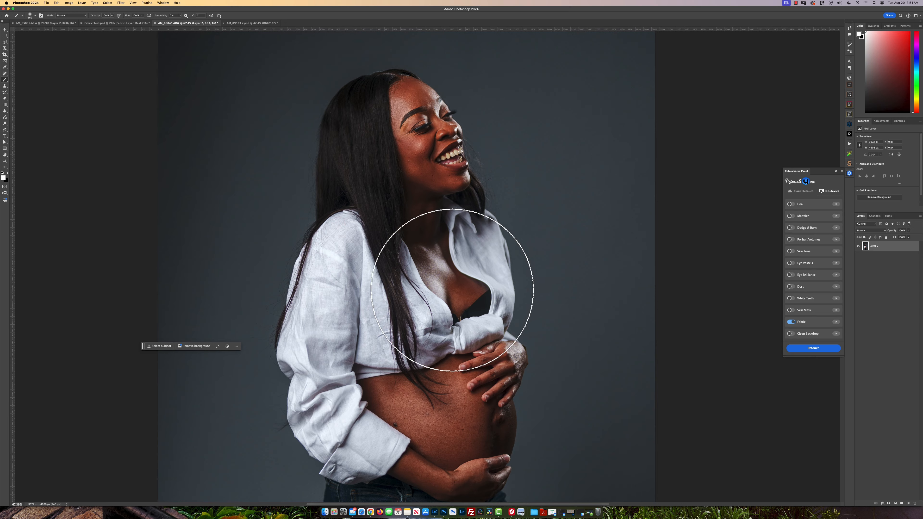
pyautogui.scroll(-3, 439, 263)
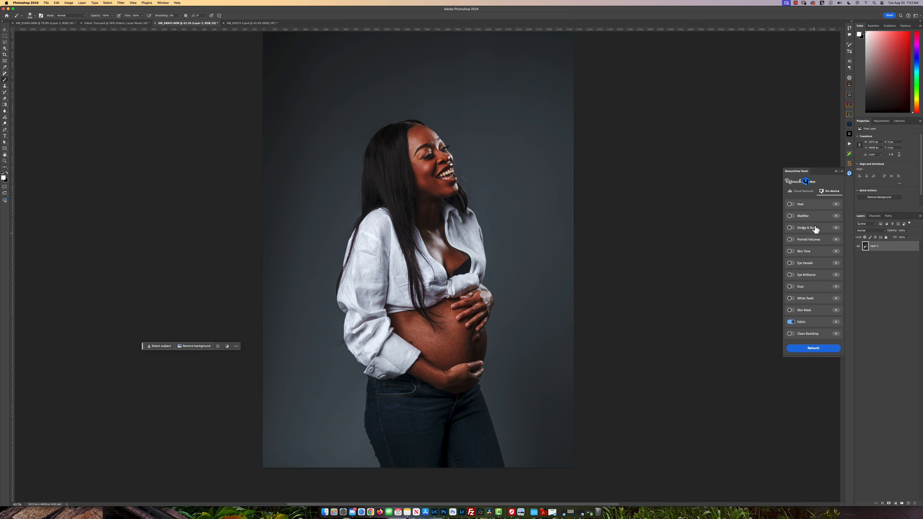
pyautogui.click(790, 229)
pyautogui.click(791, 239)
pyautogui.click(790, 252)
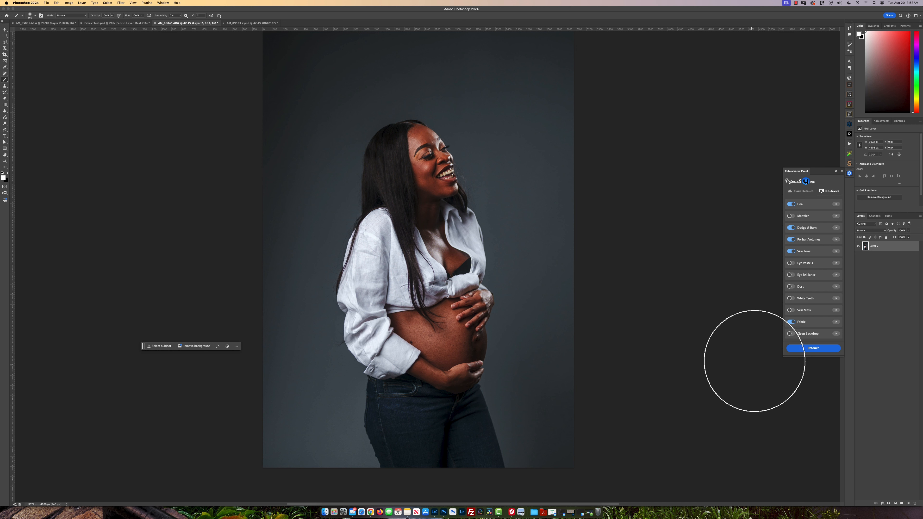
pyautogui.click(812, 349)
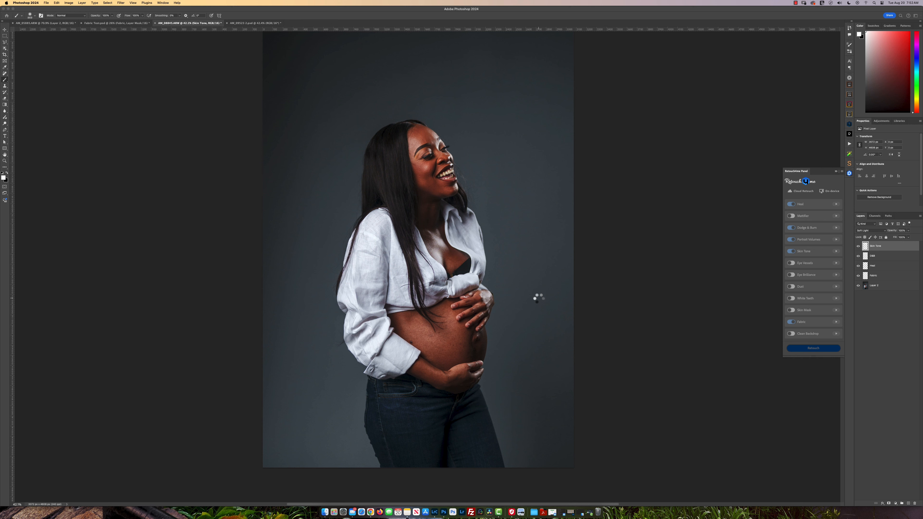
# - Isolate the maternity portrait's base layer, show the Fabric and Heal layers in turn, and examine the shirt and belly closely
pyautogui.scroll(5, 396, 238)
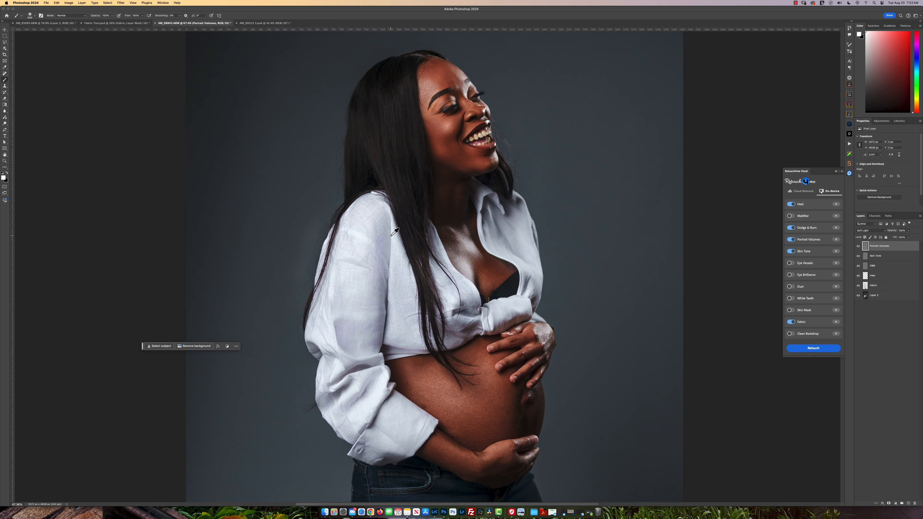
pyautogui.scroll(5, 680, 164)
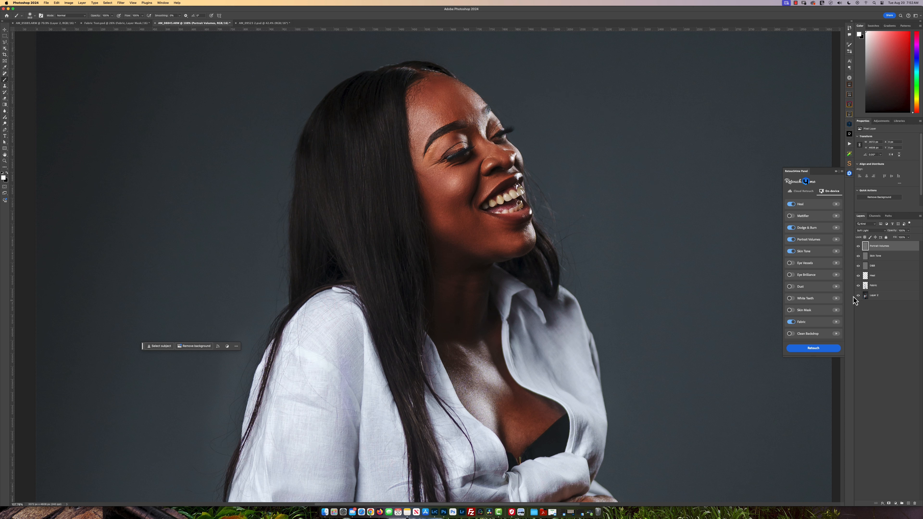
pyautogui.keyDown('alt'); pyautogui.click(858, 296); pyautogui.keyUp('alt')
pyautogui.scroll(-3, 566, 352)
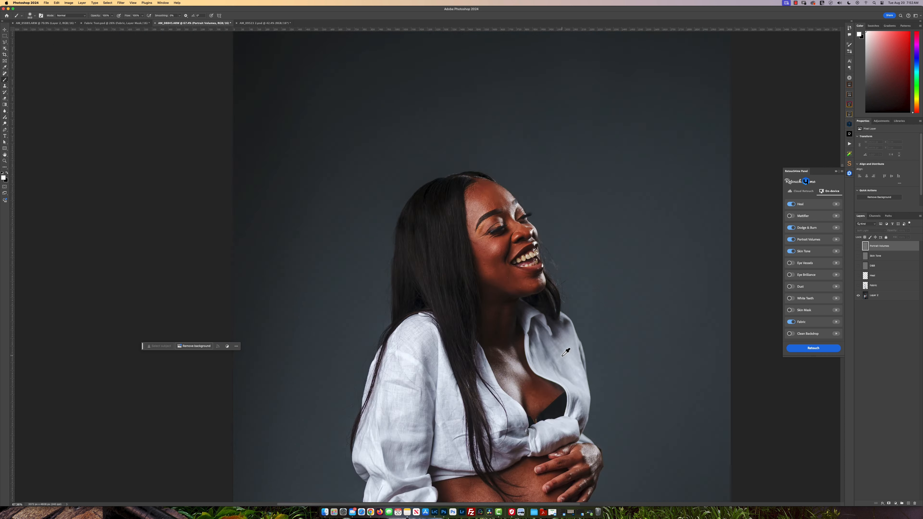
pyautogui.scroll(-4, 726, 309)
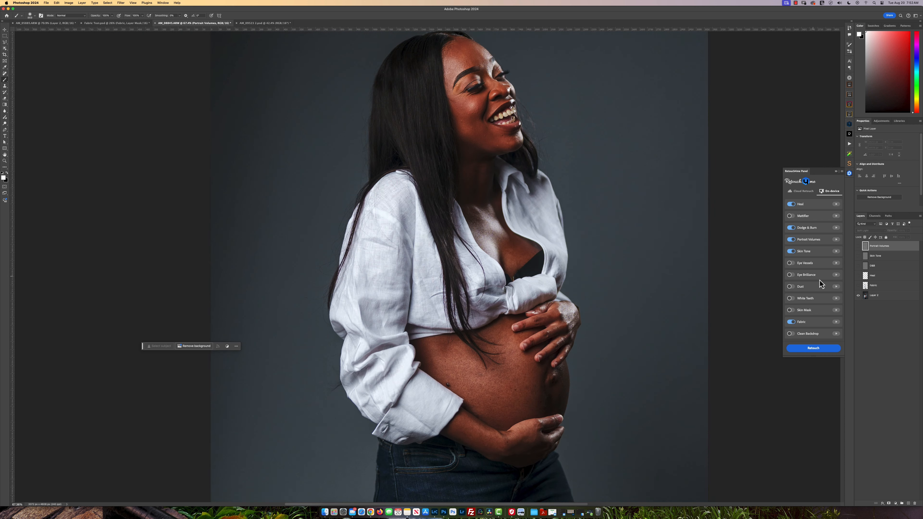
pyautogui.click(858, 285)
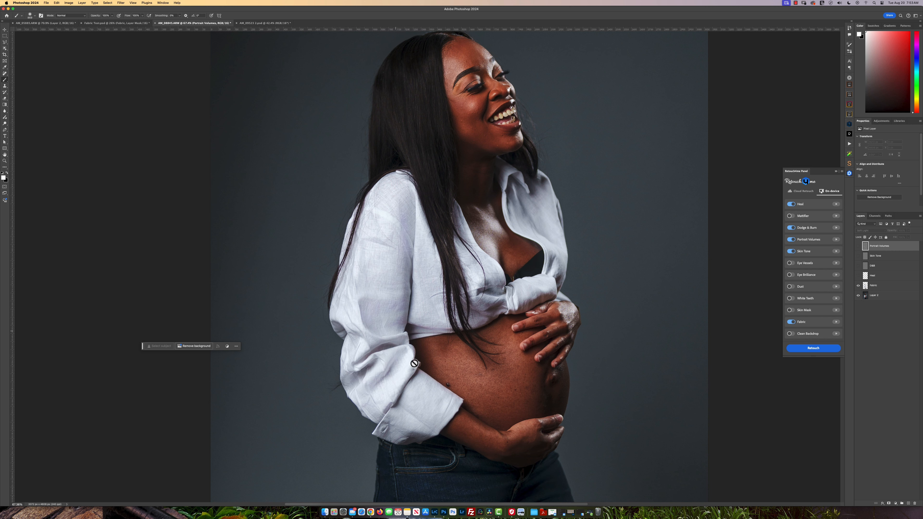
pyautogui.scroll(3, 464, 294)
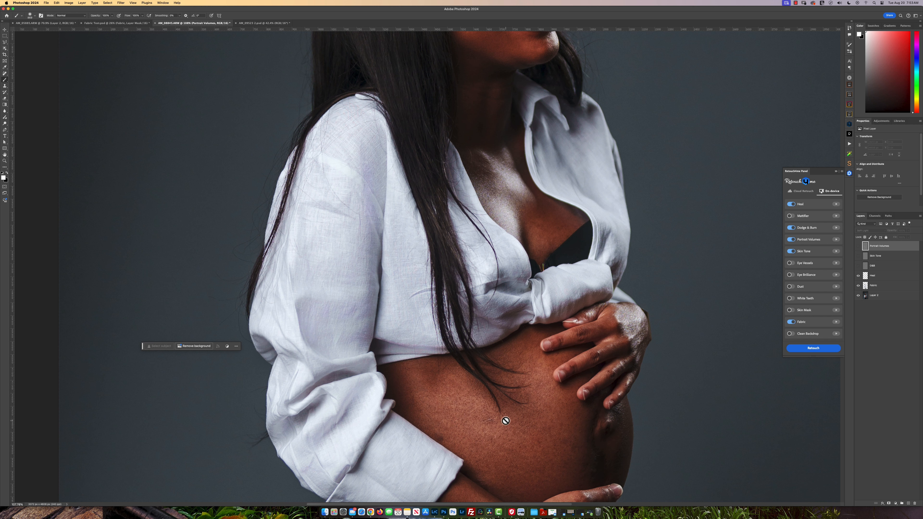
pyautogui.moveTo(531, 439); pyautogui.dragTo(511, 371)
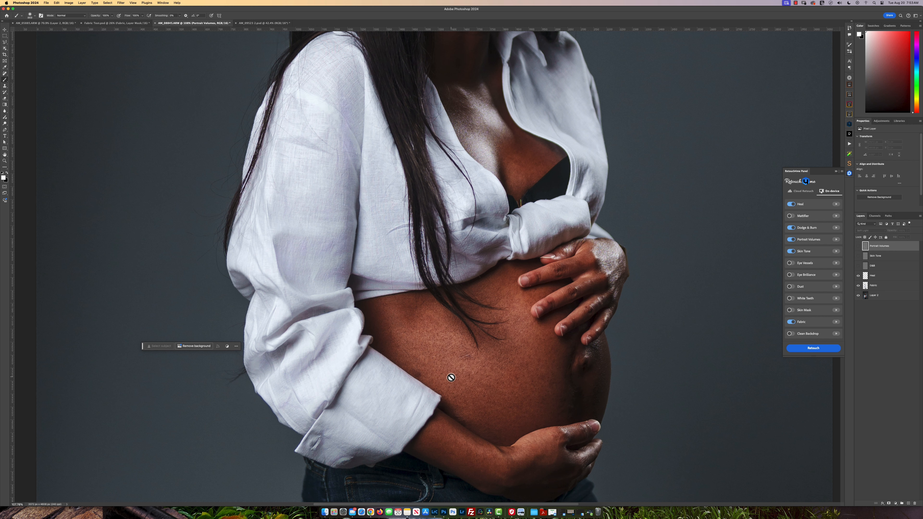
pyautogui.scroll(5, 418, 371)
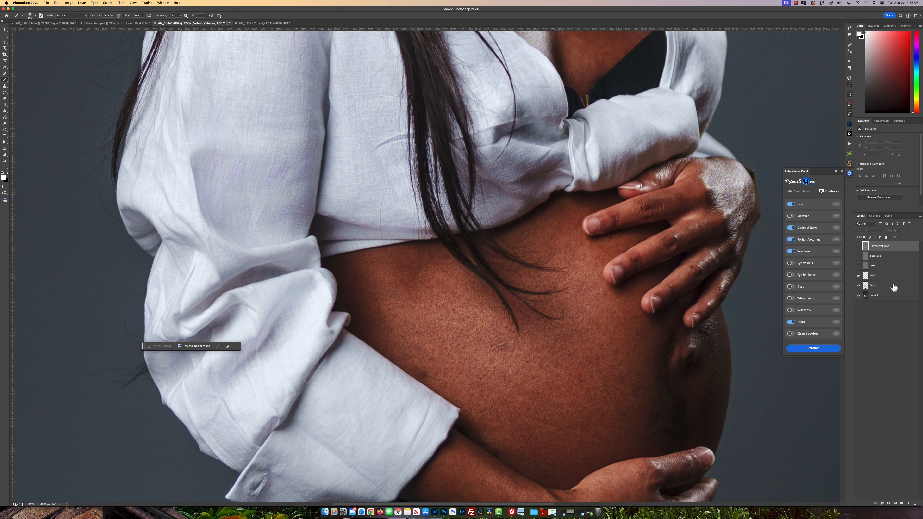
# - Add a layer mask to the Heal layer and paint black over the belly to restore the mole
pyautogui.click(891, 275)
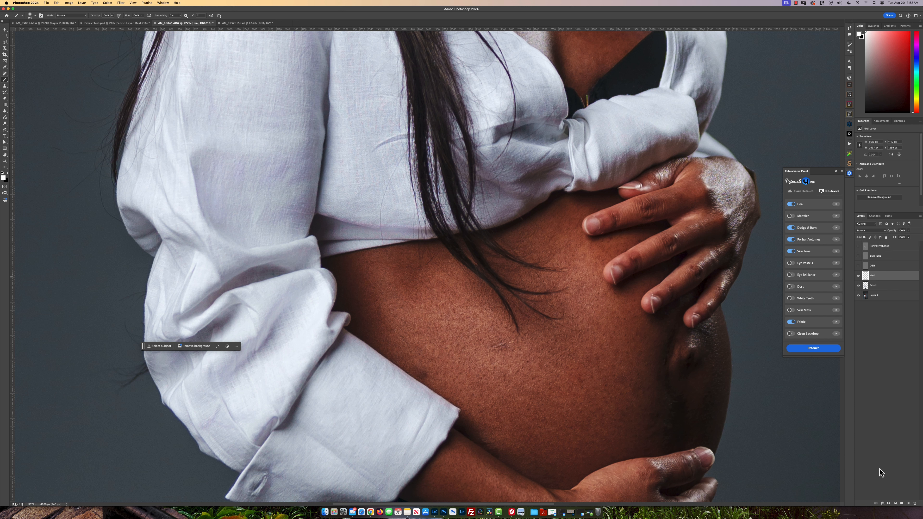
pyautogui.click(888, 504)
pyautogui.moveTo(467, 352); pyautogui.dragTo(416, 346)
pyautogui.moveTo(492, 307)
pyautogui.mouseDown()
pyautogui.moveTo(465, 313)
pyautogui.moveTo(478, 313)
pyautogui.mouseUp()
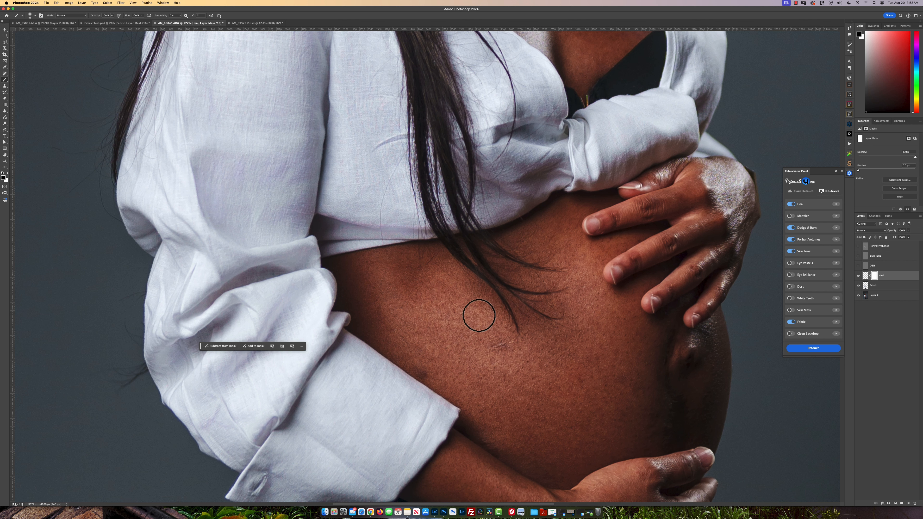
pyautogui.click(422, 375)
# - Compare the face with the Heal layer hidden and shown, and disable the Heal layer's mask
pyautogui.scroll(-4, 503, 386)
pyautogui.moveTo(522, 293); pyautogui.dragTo(507, 426)
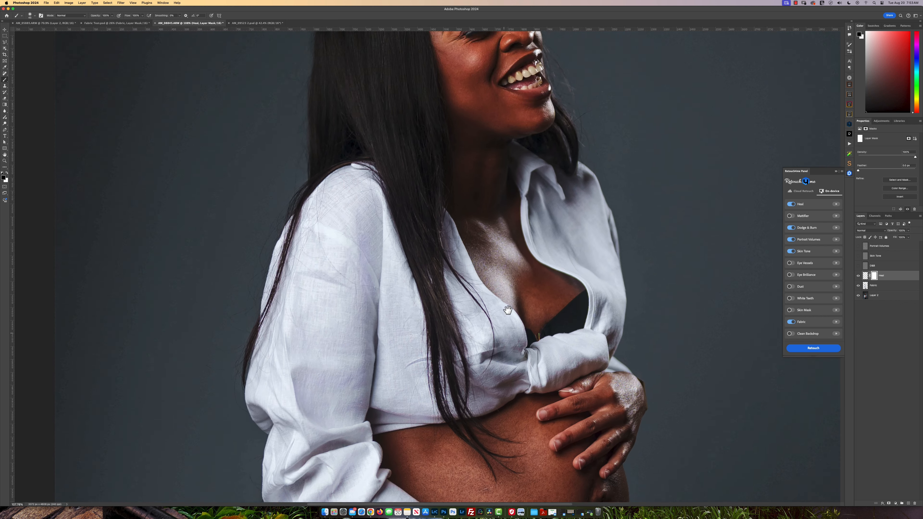
pyautogui.scroll(4, 476, 193)
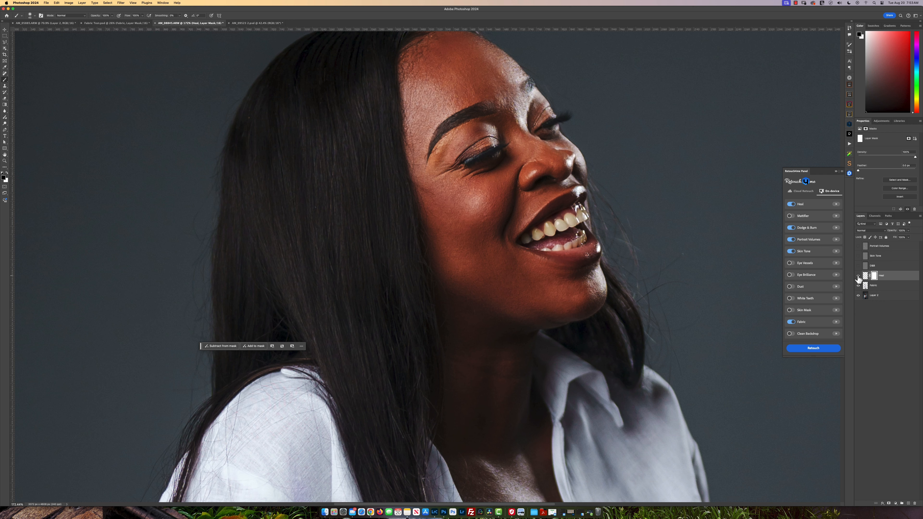
pyautogui.scroll(-3, 463, 313)
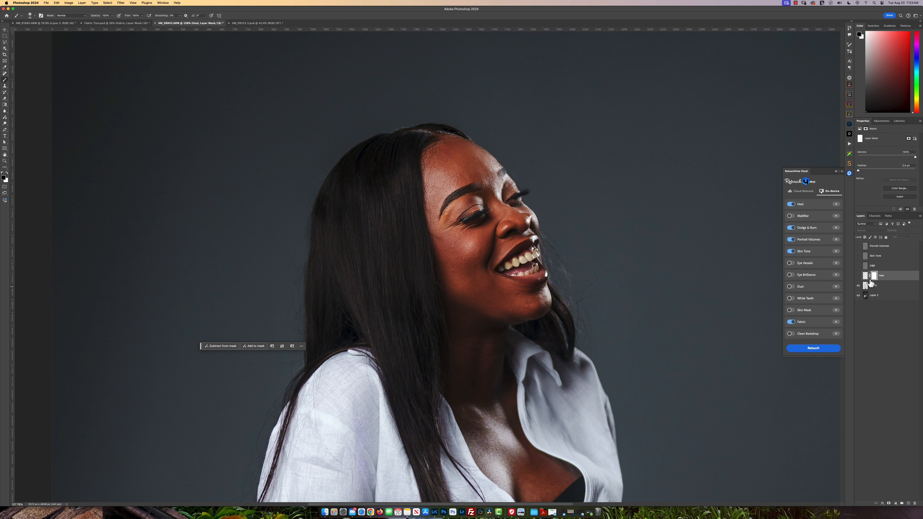
pyautogui.click(858, 275)
pyautogui.keyDown('shift'); pyautogui.click(874, 276); pyautogui.keyUp('shift')
# - Show the dodge and burn layer and compare the woman's face and chest with it on and off
pyautogui.click(859, 266)
pyautogui.scroll(3, 494, 262)
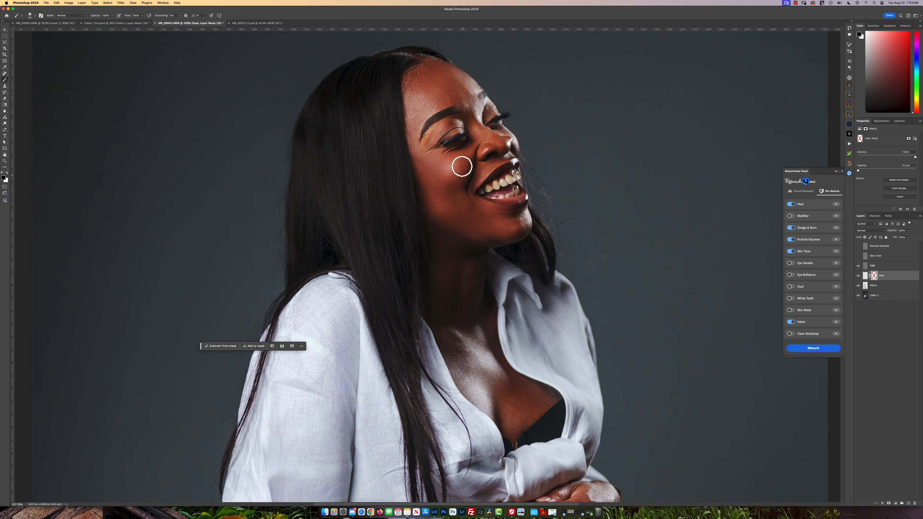
pyautogui.click(858, 267)
pyautogui.click(858, 267)
pyautogui.click(859, 266)
pyautogui.click(858, 266)
pyautogui.click(858, 266)
pyautogui.click(859, 266)
# - Compare the belly and hands with the dodge and burn layer hidden and shown
pyautogui.moveTo(538, 478); pyautogui.dragTo(517, 95)
pyautogui.moveTo(542, 255); pyautogui.dragTo(541, 114)
pyautogui.click(859, 267)
pyautogui.click(858, 267)
pyautogui.click(858, 267)
pyautogui.click(859, 267)
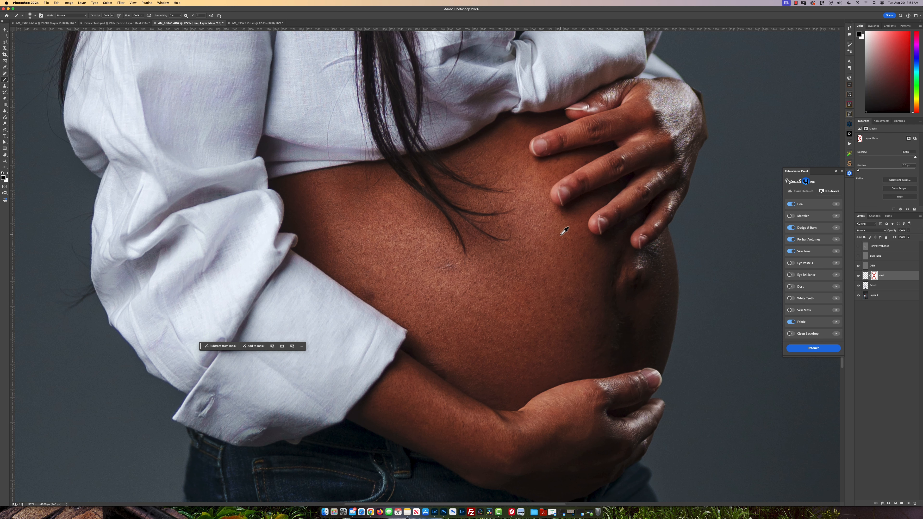
# - Show the Skin Tone and Portrait Volumes layers on the pregnant woman's portrait
pyautogui.scroll(-5, 562, 231)
pyautogui.moveTo(511, 192); pyautogui.dragTo(505, 304)
pyautogui.moveTo(516, 230); pyautogui.dragTo(518, 249)
pyautogui.moveTo(529, 205); pyautogui.dragTo(532, 240)
pyautogui.scroll(-5, 495, 217)
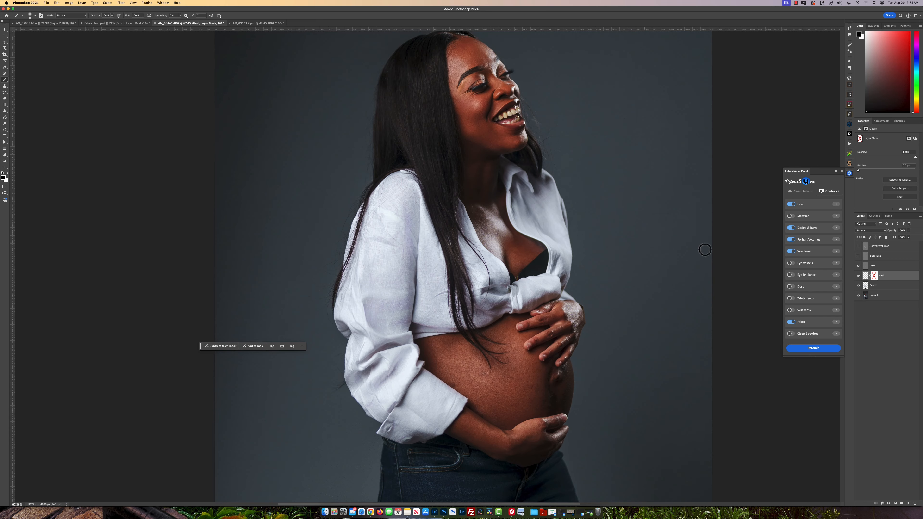
pyautogui.click(858, 256)
pyautogui.click(858, 247)
# - Compare the woman's face with the Portrait Volumes layer hidden and shown
pyautogui.scroll(5, 487, 149)
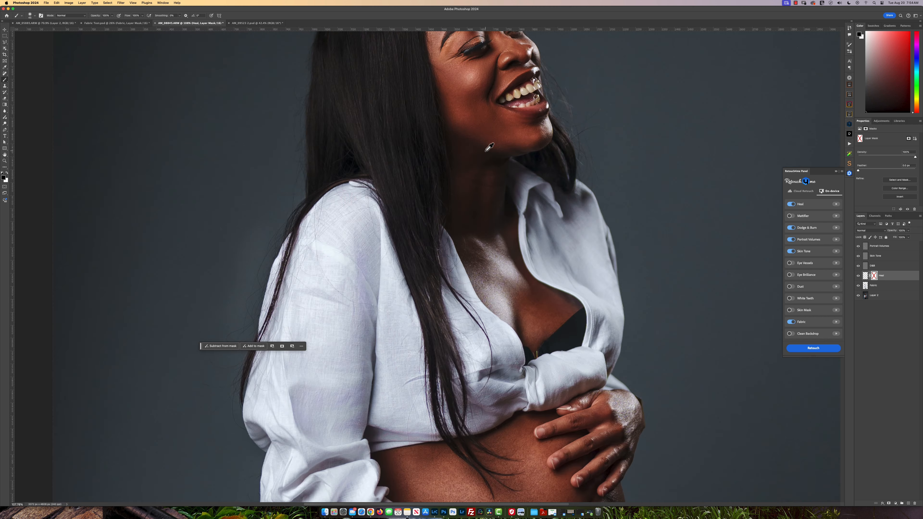
pyautogui.moveTo(484, 101); pyautogui.dragTo(461, 201)
pyautogui.click(859, 248)
pyautogui.click(859, 248)
pyautogui.click(858, 247)
pyautogui.click(858, 247)
pyautogui.click(858, 247)
pyautogui.click(859, 247)
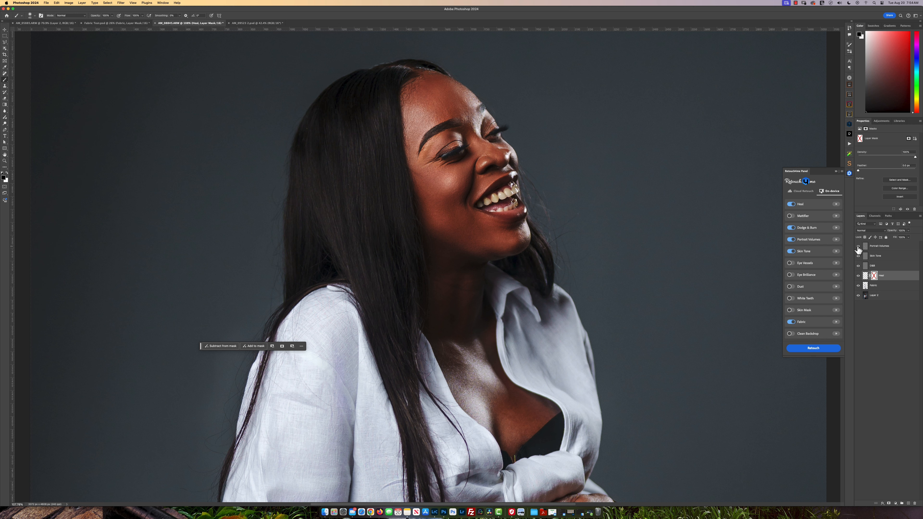
# - Compare the shirt, chest and belly with the Portrait Volumes layer hidden and shown
pyautogui.scroll(-5, 472, 331)
pyautogui.hscroll(-3, 472, 331)
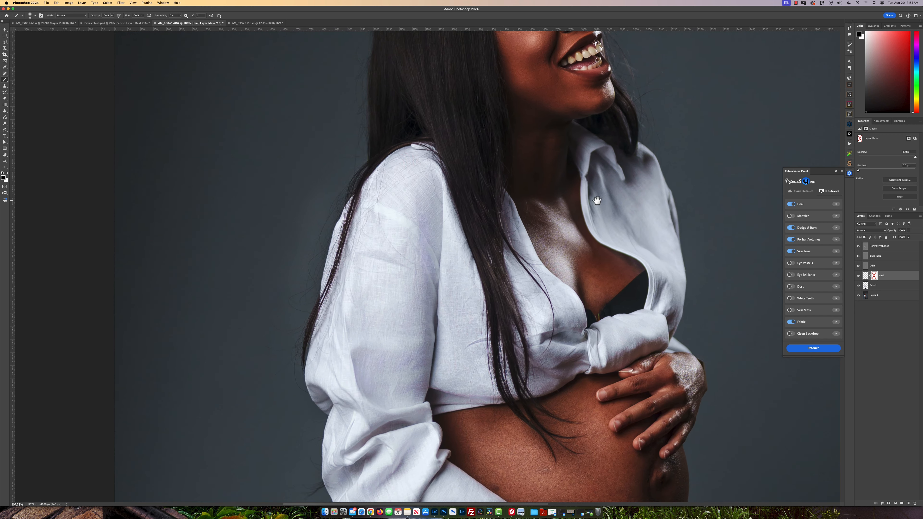
pyautogui.click(859, 247)
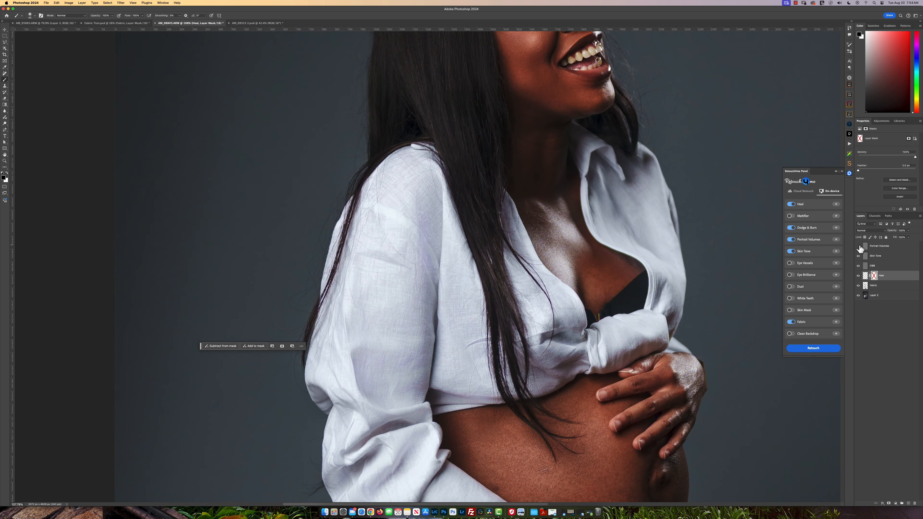
pyautogui.click(859, 247)
pyautogui.click(859, 247)
pyautogui.click(859, 247)
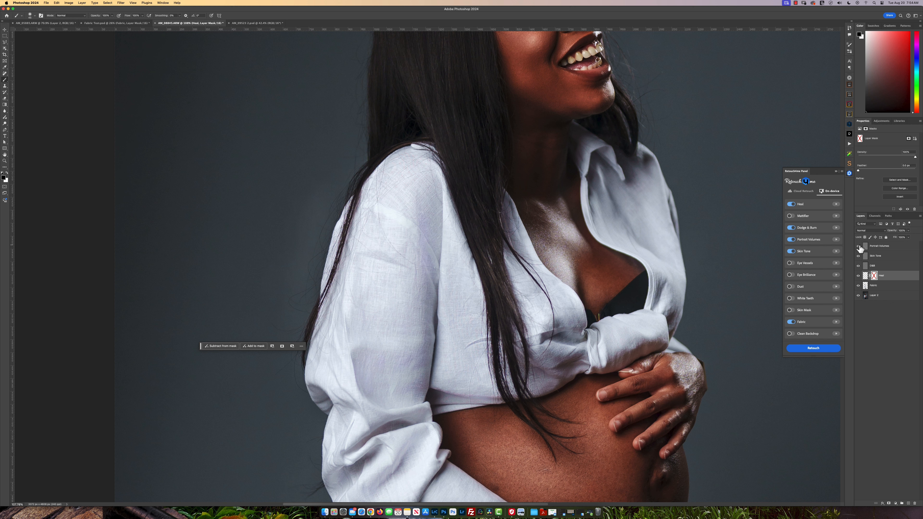
# - Add a layer mask to the Portrait Volumes layer and paint black over the shirt sleeve and the backdrop beside it
pyautogui.click(901, 245)
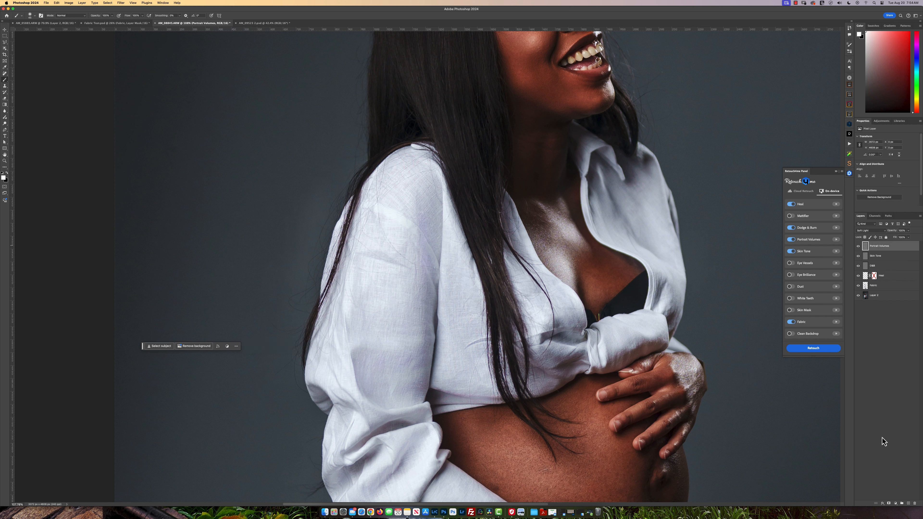
pyautogui.click(889, 503)
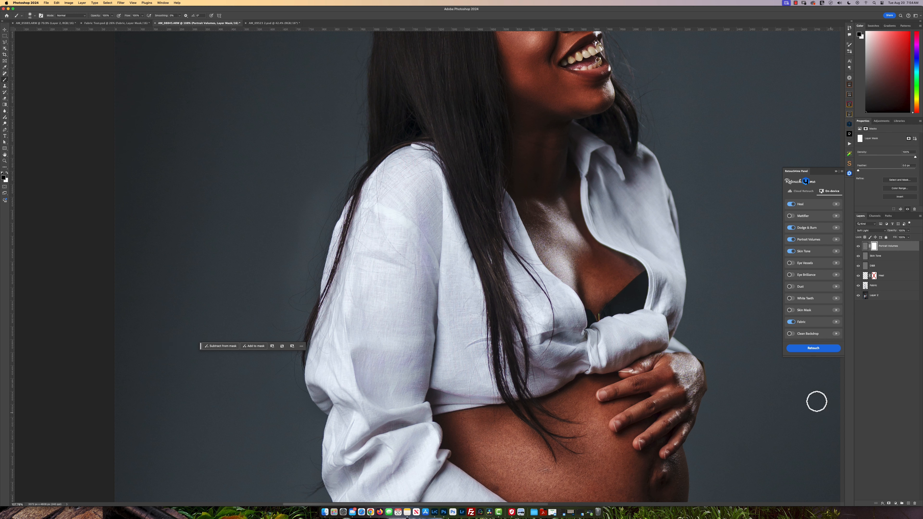
pyautogui.press('x')
pyautogui.moveTo(355, 322); pyautogui.dragTo(366, 321)
pyautogui.moveTo(279, 330)
pyautogui.mouseDown()
pyautogui.moveTo(304, 286)
pyautogui.moveTo(338, 165)
pyautogui.moveTo(322, 299)
pyautogui.mouseUp()
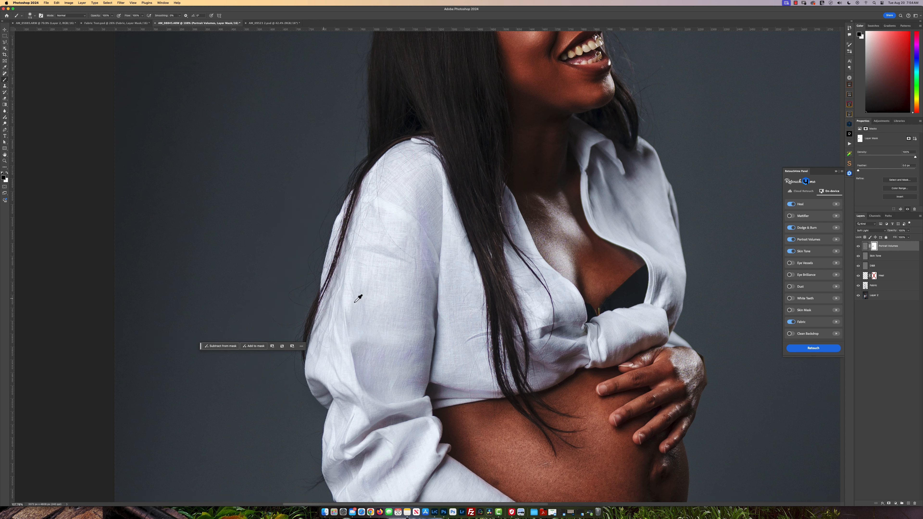
# - Compare the whole portrait with all retouching layers hidden and shown
pyautogui.scroll(-5, 411, 307)
pyautogui.moveTo(502, 329); pyautogui.dragTo(456, 293)
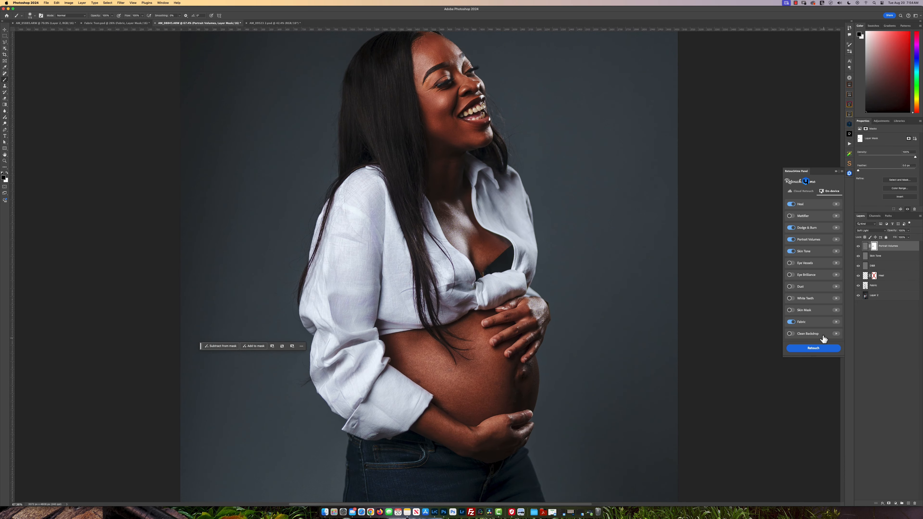
pyautogui.keyDown('alt'); pyautogui.click(858, 296); pyautogui.keyUp('alt')
pyautogui.keyDown('alt'); pyautogui.click(859, 296); pyautogui.keyUp('alt')
pyautogui.scroll(-1, 500, 252)
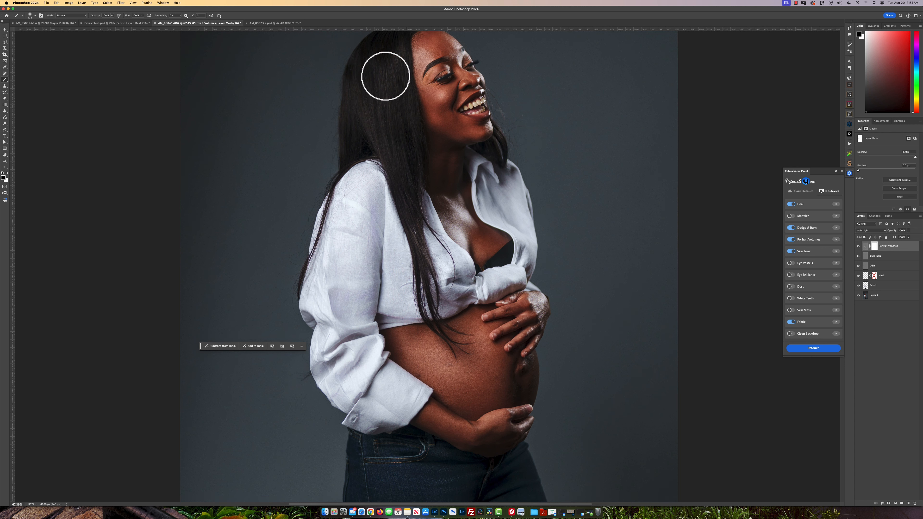
# - Switch to the blue-lit close-up portrait, enable Eye Vessels and Eye Brilliance alongside the active on-device plugins, and run the retouch
pyautogui.click(275, 23)
pyautogui.keyDown('alt'); pyautogui.scroll(-2, 468, 241); pyautogui.keyUp('alt')
pyautogui.keyDown('alt'); pyautogui.scroll(4, 477, 273); pyautogui.keyUp('alt')
pyautogui.keyDown('alt'); pyautogui.scroll(-2, 477, 274); pyautogui.keyUp('alt')
pyautogui.scroll(1, 444, 264)
pyautogui.keyDown('alt'); pyautogui.scroll(-2, 447, 265); pyautogui.keyUp('alt')
pyautogui.keyDown('alt'); pyautogui.scroll(2, 445, 268); pyautogui.keyUp('alt')
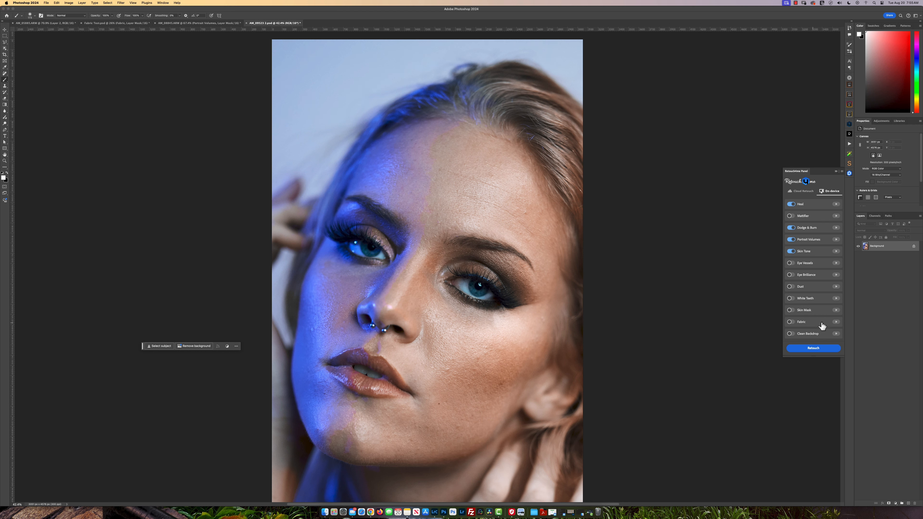
pyautogui.click(791, 263)
pyautogui.click(791, 275)
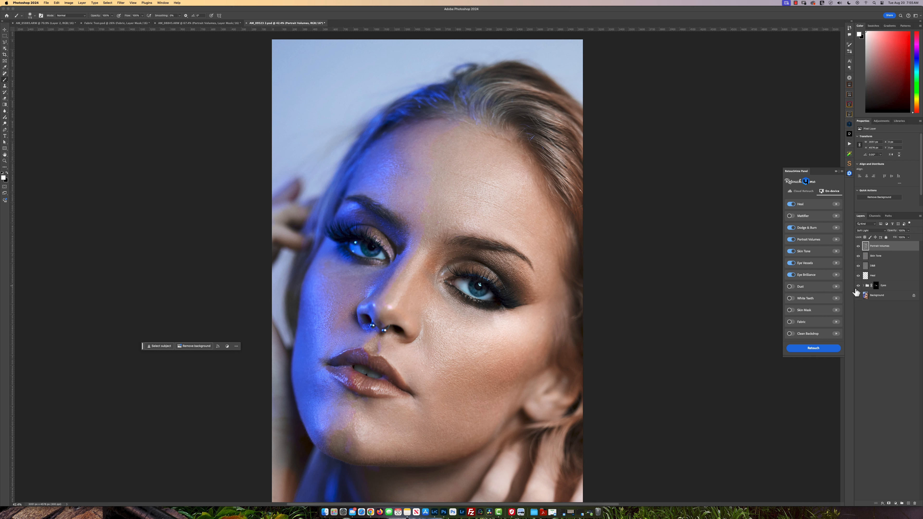
# - Compare the original close-up portrait with the retouched version by isolating the Background layer and restoring the others
pyautogui.keyDown('alt'); pyautogui.click(858, 295); pyautogui.keyUp('alt')
pyautogui.keyDown('alt'); pyautogui.click(858, 295); pyautogui.keyUp('alt')
pyautogui.keyDown('alt'); pyautogui.click(859, 295); pyautogui.keyUp('alt')
pyautogui.keyDown('alt'); pyautogui.click(858, 295); pyautogui.keyUp('alt')
pyautogui.scroll(3, 499, 333)
pyautogui.scroll(-3, 500, 332)
pyautogui.scroll(1, 651, 329)
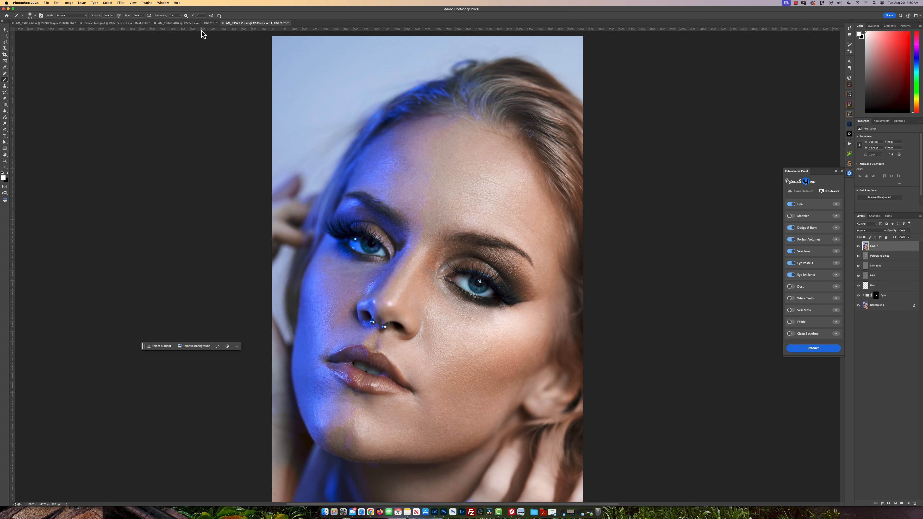
# - Switch back to the pregnant woman's portrait and run Cloud Retouch with only White Teeth enabled
pyautogui.click(203, 24)
pyautogui.moveTo(457, 191)
pyautogui.mouseDown()
pyautogui.moveTo(441, 207)
pyautogui.moveTo(445, 218)
pyautogui.mouseUp()
pyautogui.click(803, 191)
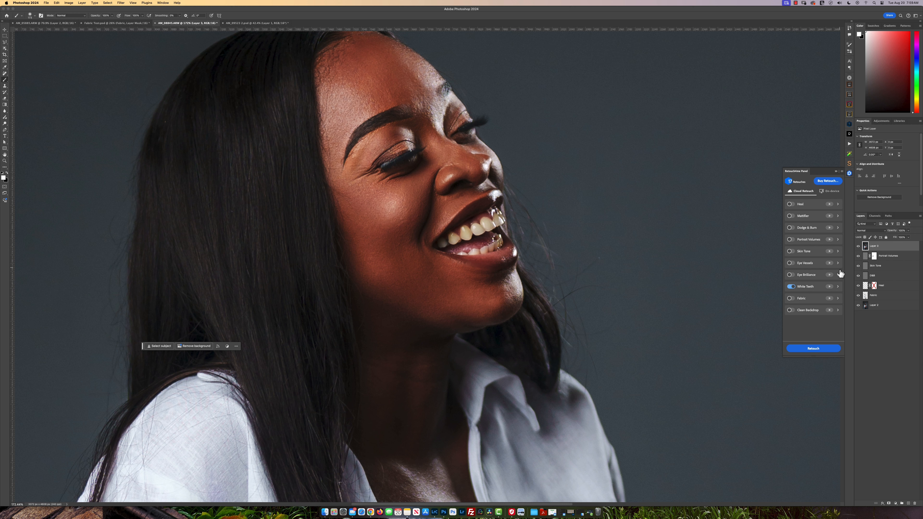
pyautogui.click(821, 349)
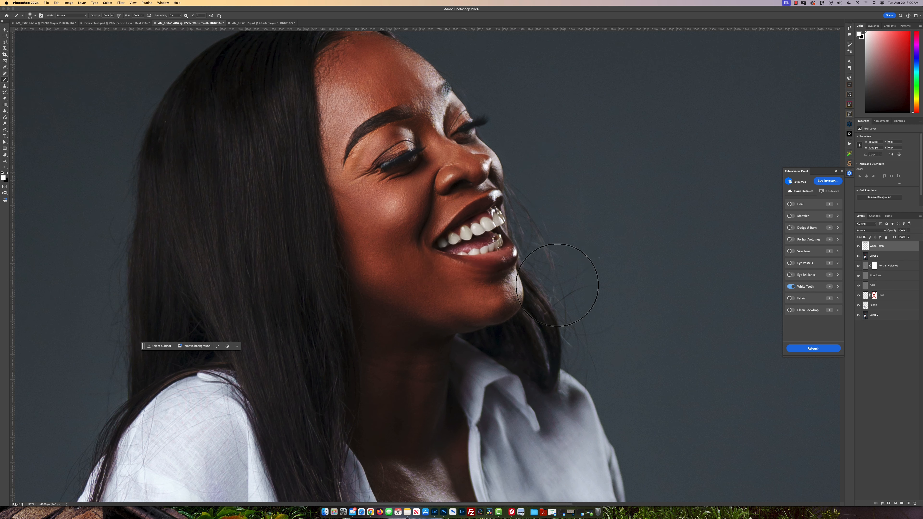
# - Compare the woman's teeth with the White Teeth layer hidden and shown, and inspect the whitened smile up close
pyautogui.scroll(-3, 504, 271)
pyautogui.scroll(3, 509, 257)
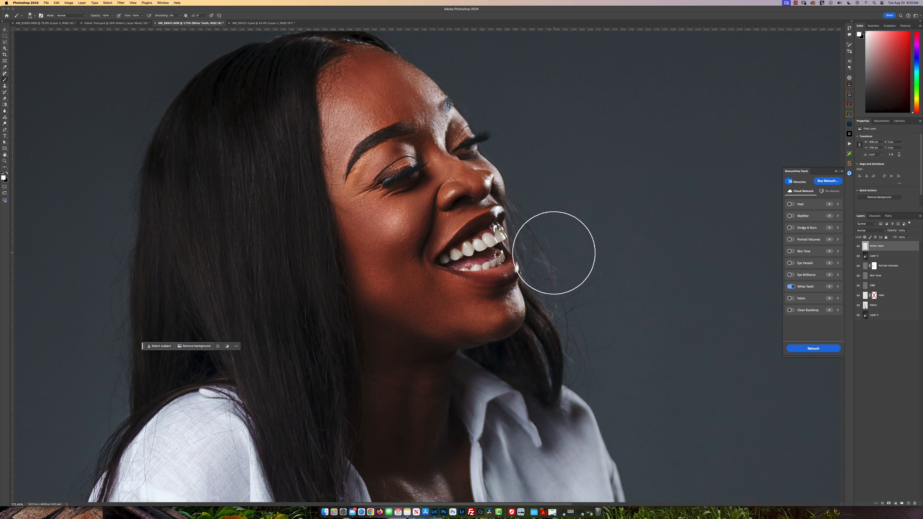
pyautogui.click(858, 247)
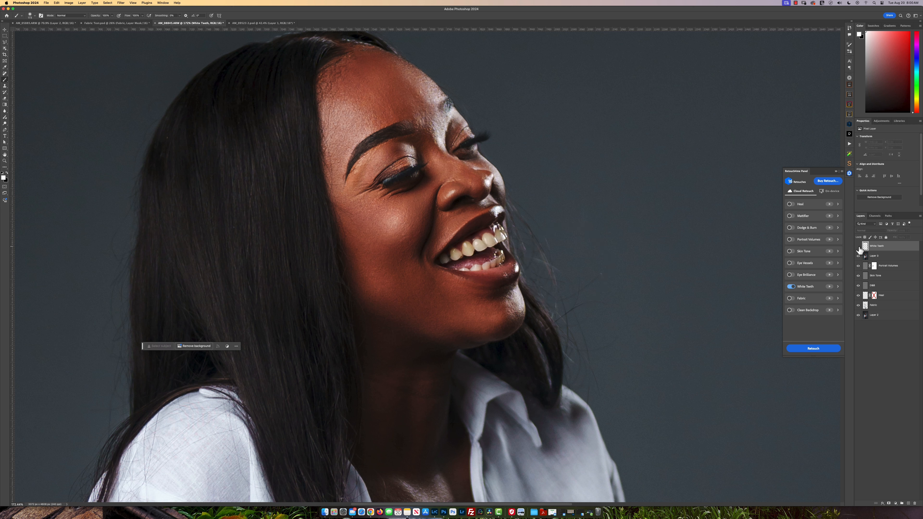
pyautogui.click(858, 247)
pyautogui.click(858, 247)
pyautogui.click(858, 247)
pyautogui.scroll(3, 490, 250)
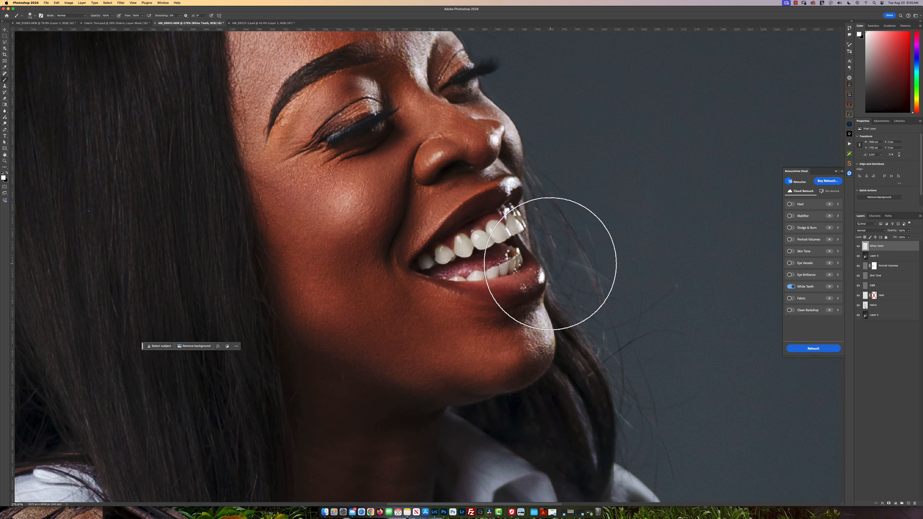